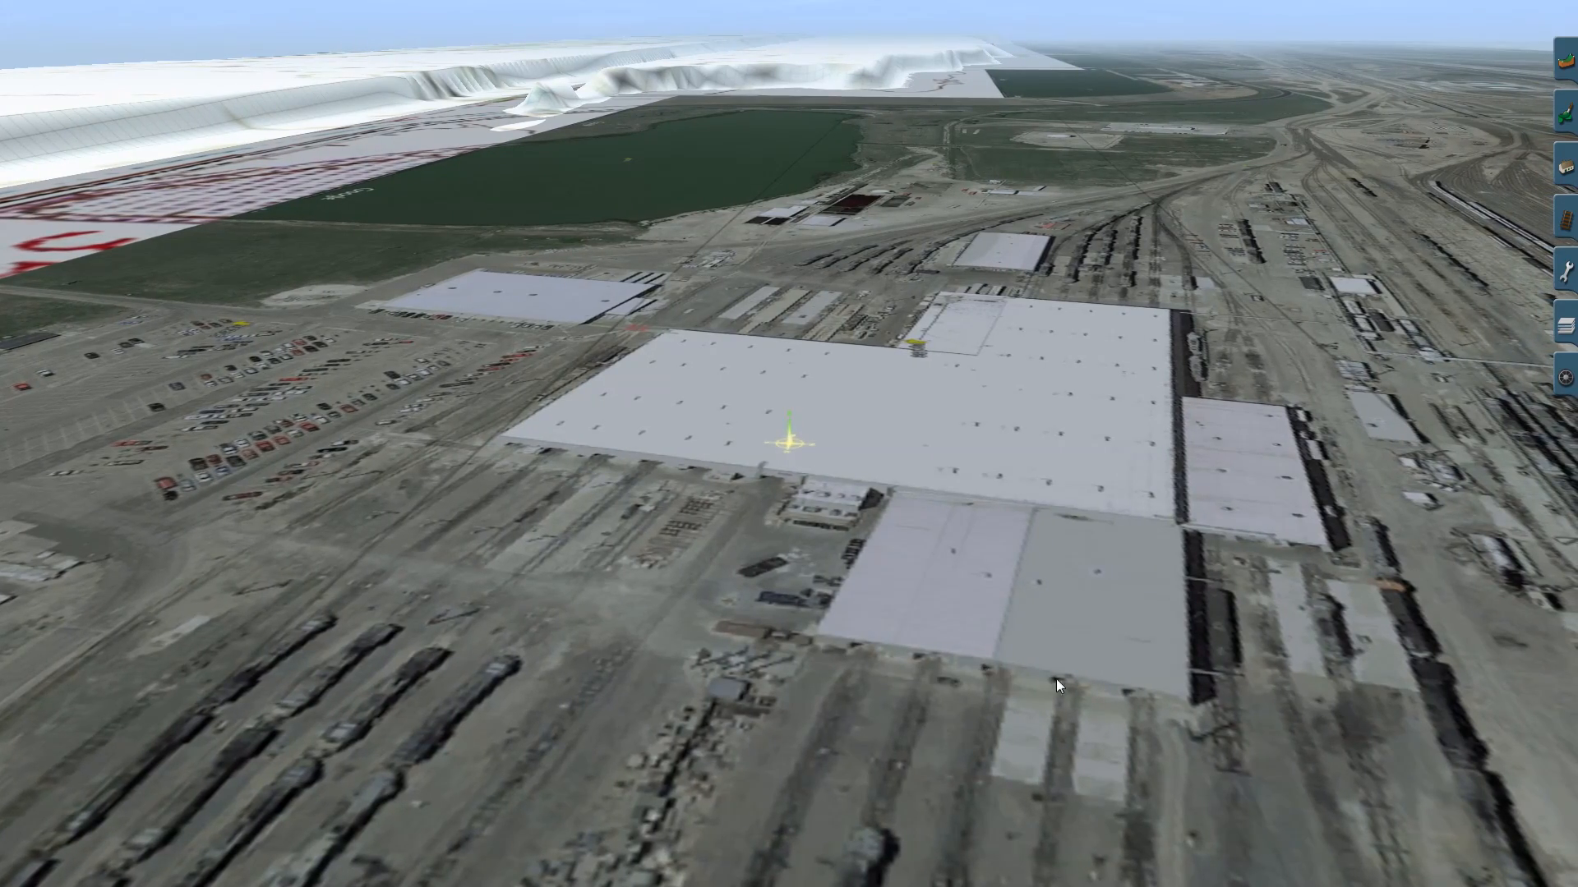
- Survey the rail yard, its surrounding buildings and the main line on the aerial-imagery terrain of the route
mouse_move(1101, 553)
right_mouse_down()
mouse_move(946, 467)
mouse_move(777, 449)
mouse_move(752, 393)
mouse_move(764, 456)
mouse_move(784, 390)
mouse_move(785, 562)
mouse_move(835, 456)
mouse_move(940, 443)
mouse_move(1026, 396)
mouse_move(852, 390)
mouse_move(760, 364)
mouse_move(781, 344)
mouse_move(796, 420)
mouse_move(780, 389)
mouse_move(778, 430)
mouse_move(807, 489)
mouse_move(994, 428)
mouse_move(808, 341)
mouse_move(778, 355)
mouse_move(773, 394)
mouse_move(873, 408)
mouse_move(845, 497)
mouse_move(790, 510)
mouse_move(775, 375)
mouse_move(798, 340)
mouse_move(796, 258)
mouse_move(815, 254)
mouse_move(795, 379)
mouse_move(793, 310)
mouse_move(775, 331)
mouse_move(812, 329)
mouse_move(814, 377)
mouse_move(863, 364)
mouse_move(875, 401)
mouse_move(879, 368)
mouse_move(822, 390)
mouse_move(812, 495)
mouse_move(774, 576)
mouse_move(780, 388)
mouse_move(803, 380)
mouse_move(804, 413)
mouse_move(793, 415)
mouse_move(785, 323)
mouse_move(774, 488)
mouse_move(834, 574)
mouse_move(951, 468)
mouse_move(1034, 440)
mouse_move(845, 415)
mouse_move(817, 388)
mouse_move(604, 431)
mouse_move(758, 409)
mouse_move(798, 336)
mouse_move(890, 386)
mouse_move(1101, 398)
mouse_move(781, 376)
mouse_move(790, 359)
mouse_move(780, 434)
mouse_move(792, 347)
mouse_move(788, 464)
mouse_move(788, 448)
mouse_move(887, 463)
mouse_move(809, 510)
mouse_move(726, 489)
mouse_move(823, 408)
right_mouse_up()
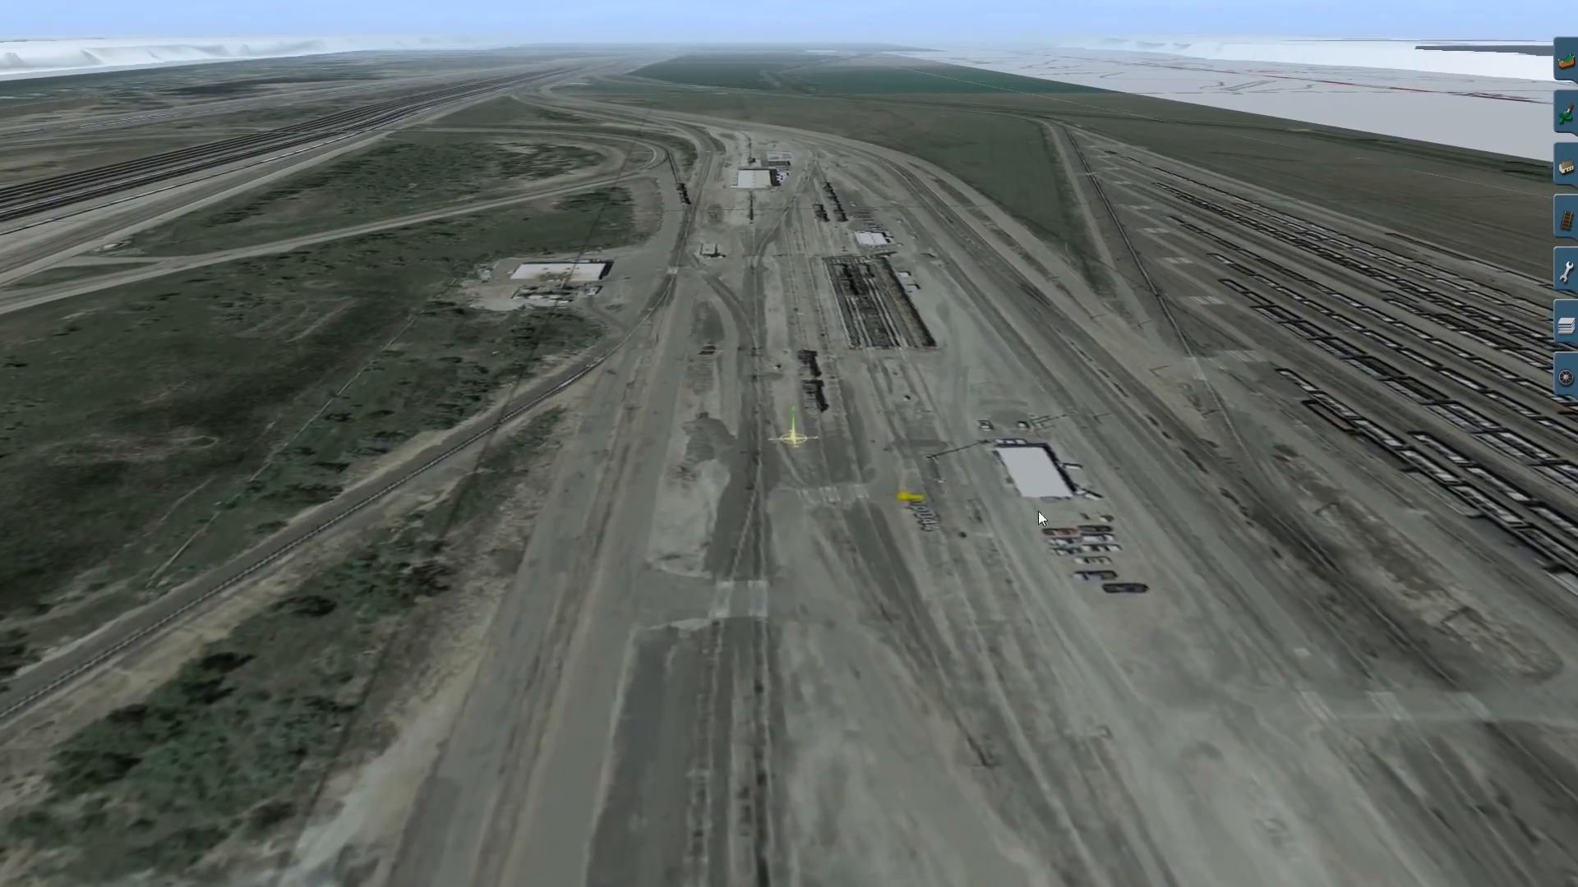
right_click_drag(1034, 510, 610, 448)
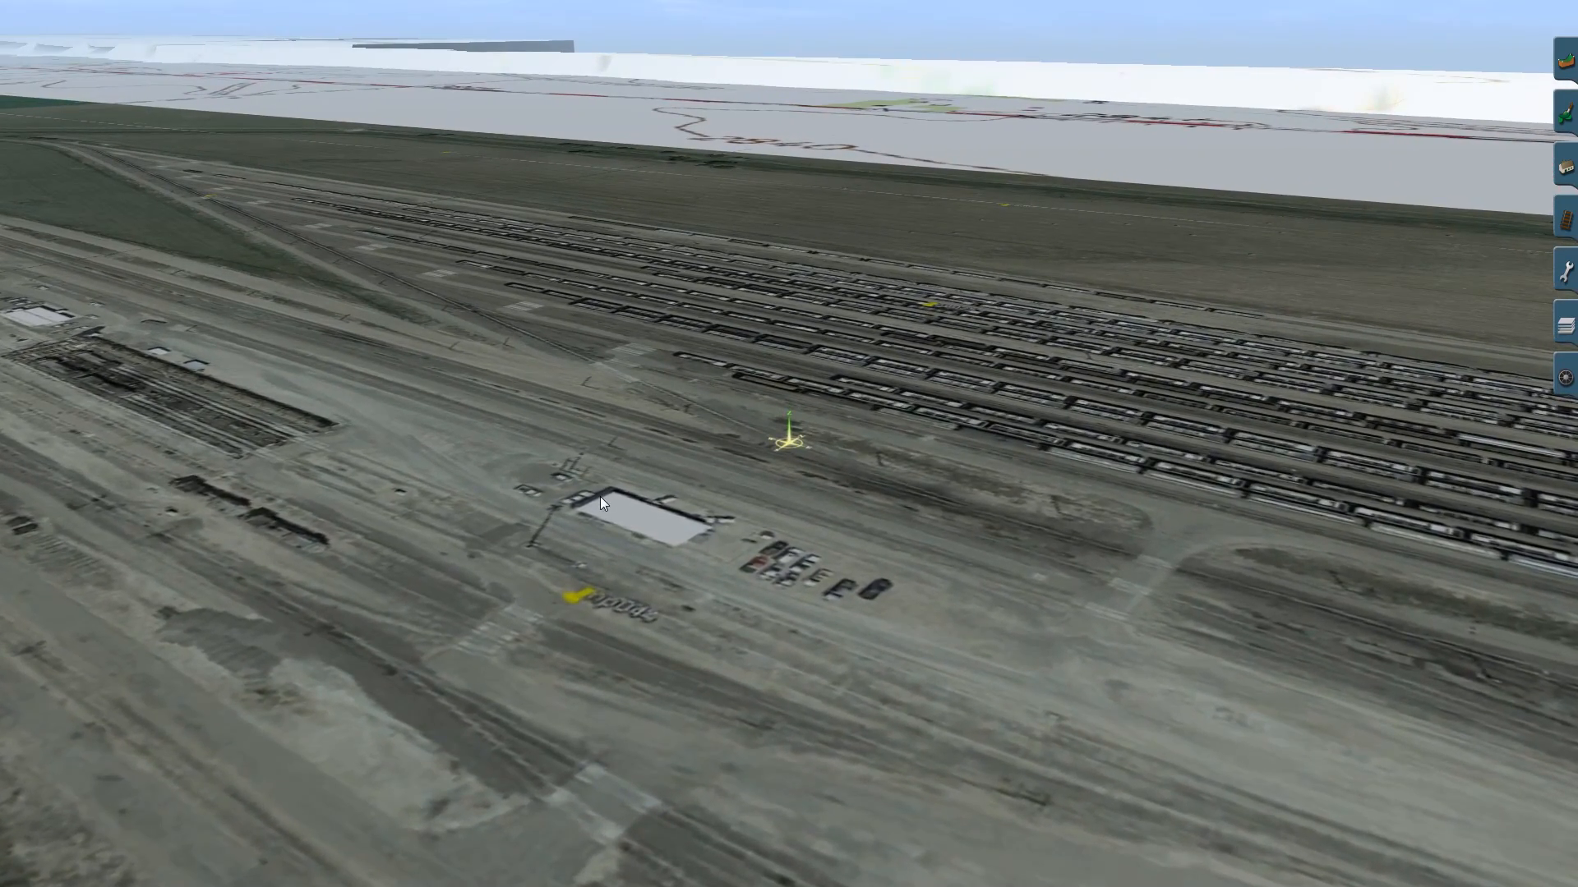
right_click_drag(697, 423, 769, 399)
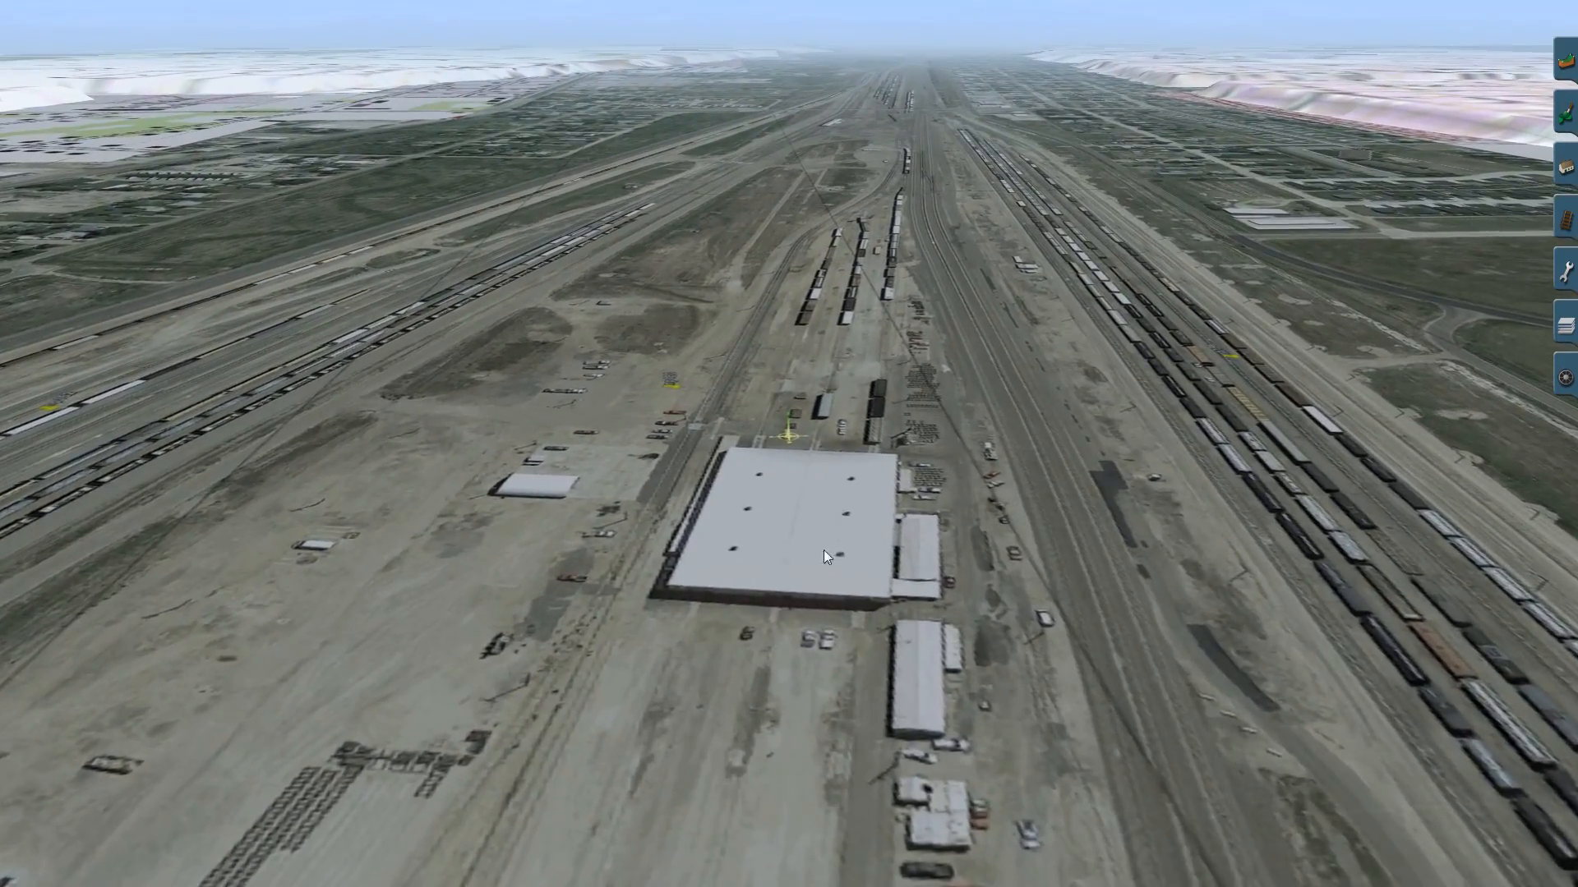
right_click_drag(835, 517, 786, 173)
key("Up")
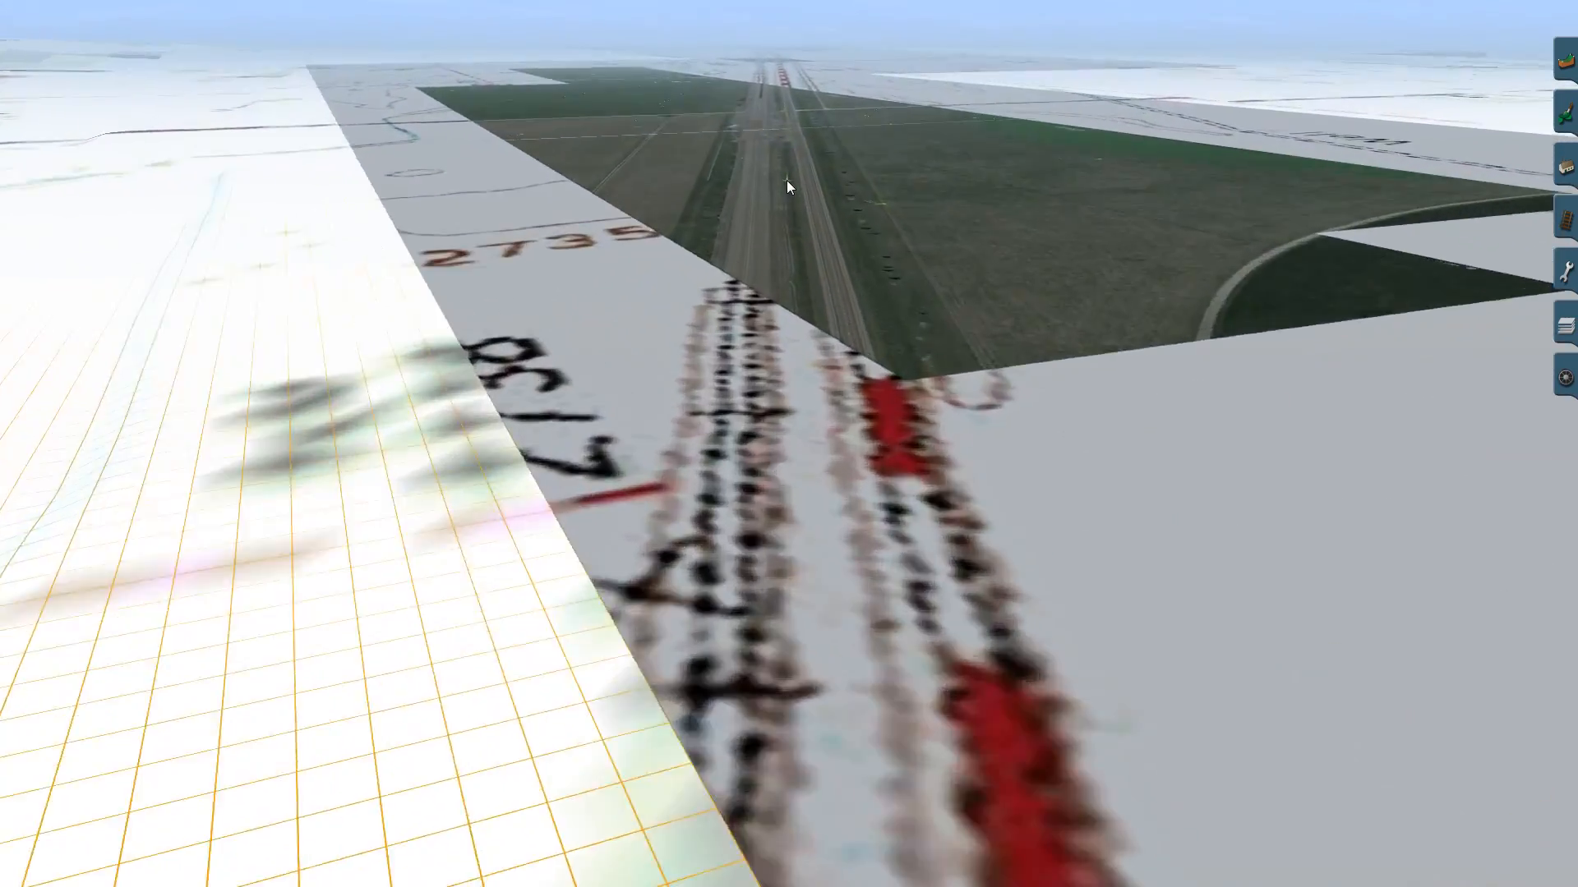
right_click_drag(786, 180, 786, 202)
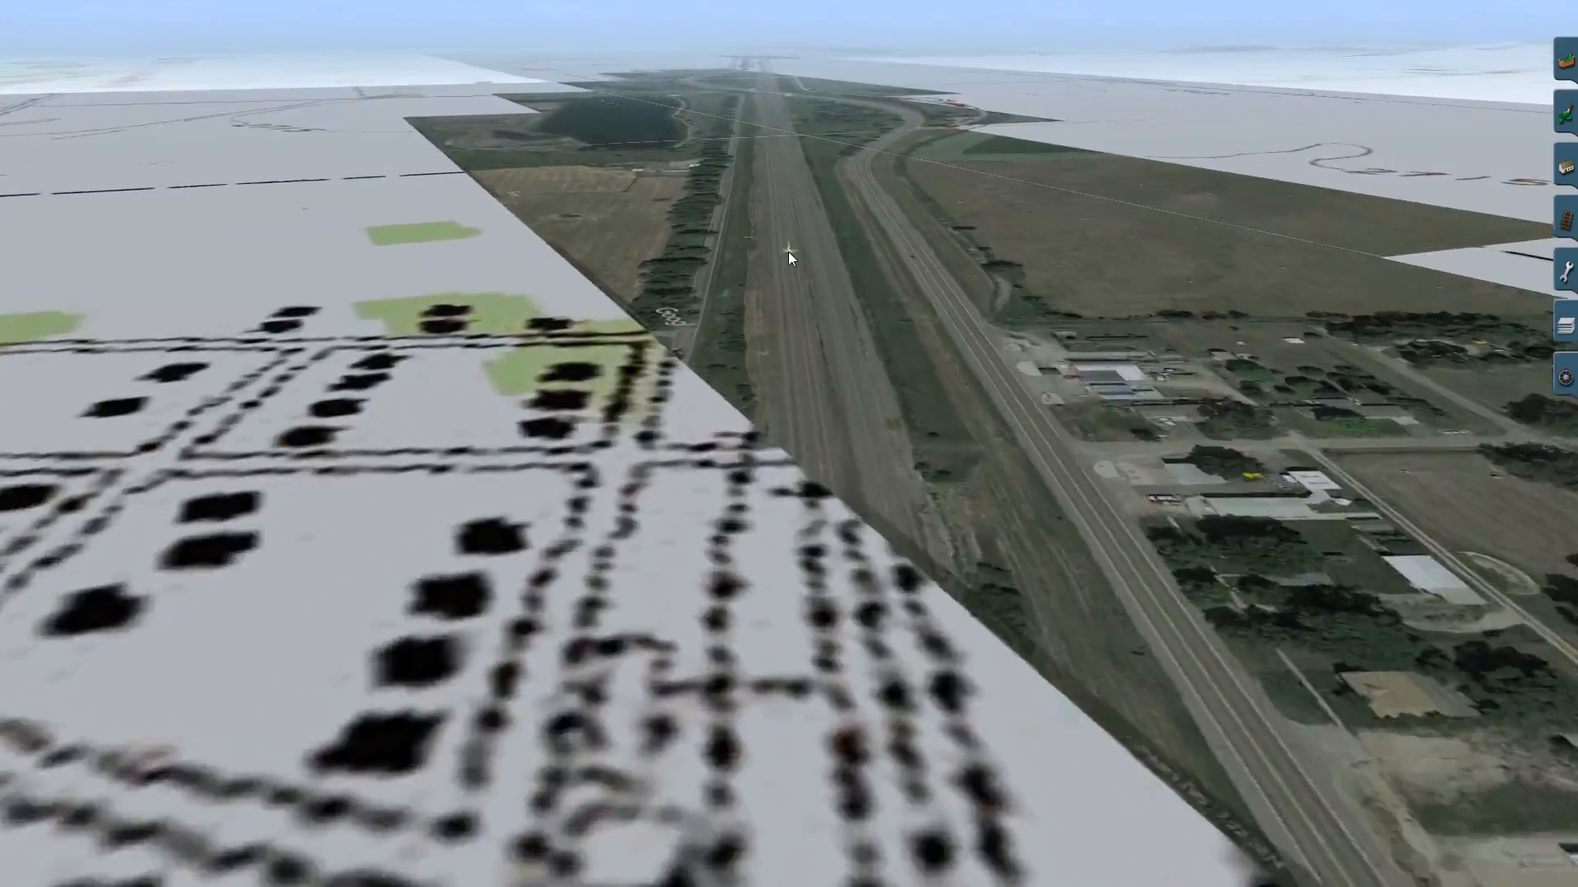
mouse_move(788, 251)
right_mouse_down()
mouse_move(785, 225)
mouse_move(794, 319)
mouse_move(802, 310)
mouse_move(778, 339)
mouse_move(788, 118)
mouse_move(789, 382)
mouse_move(780, 273)
mouse_move(802, 230)
mouse_move(874, 225)
mouse_move(907, 202)
mouse_move(794, 196)
mouse_move(770, 100)
mouse_move(806, 97)
mouse_move(793, 98)
mouse_move(792, 46)
mouse_move(789, 77)
mouse_move(756, 54)
mouse_move(786, 49)
mouse_move(765, 72)
mouse_move(811, 75)
mouse_move(817, 124)
mouse_move(780, 239)
mouse_move(791, 369)
right_mouse_up()
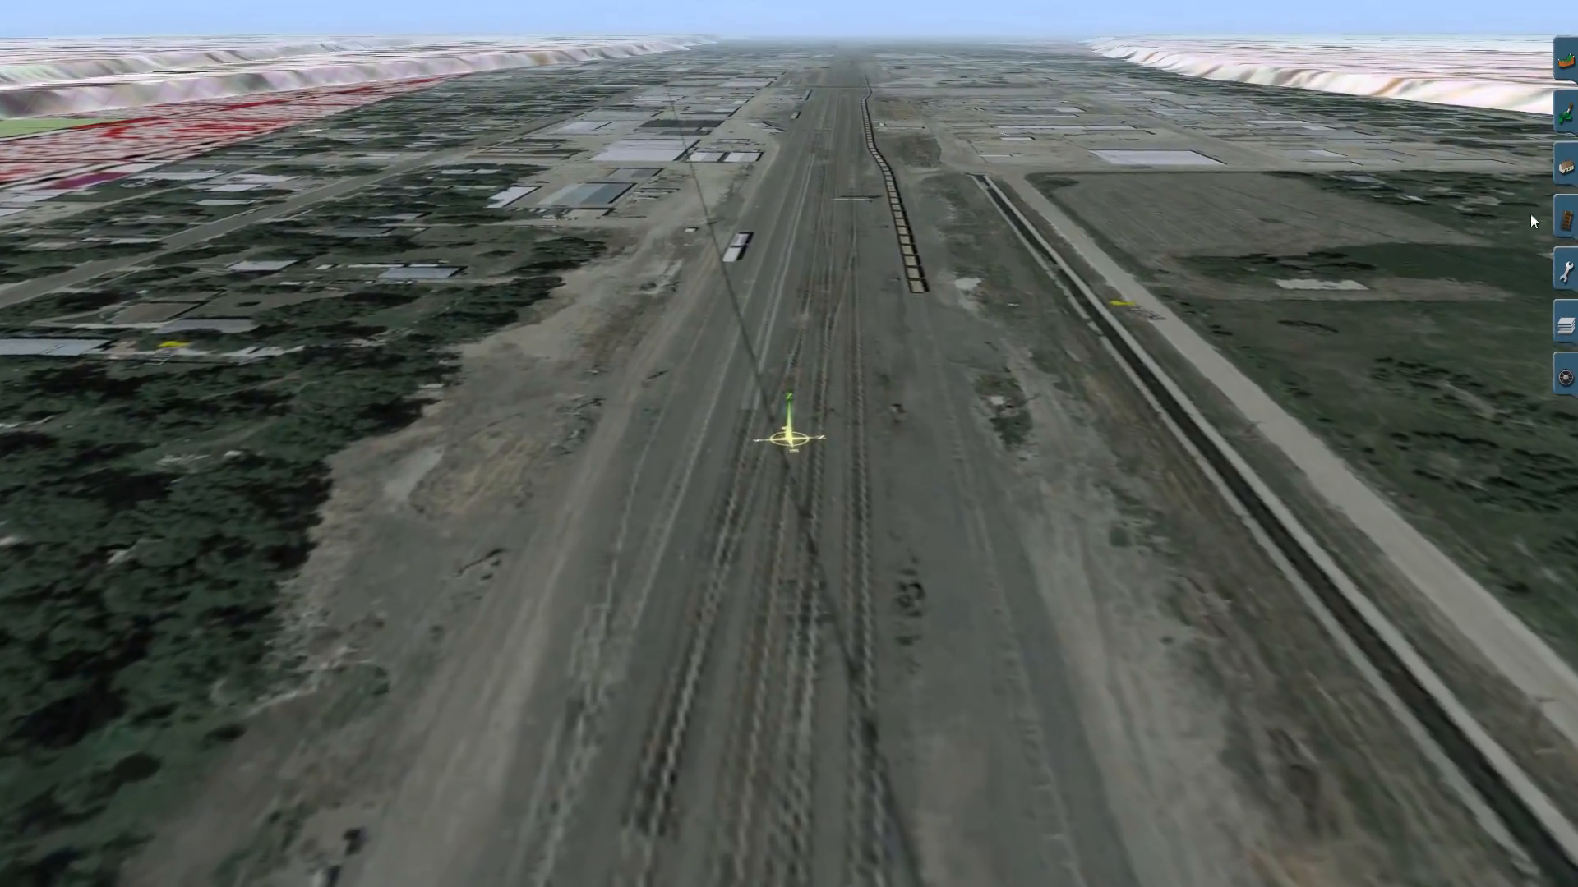
- Lay a long straight stretch of A 1x4m Track Med Light along the railway corridor shown on the aerial image
left_click(1565, 166)
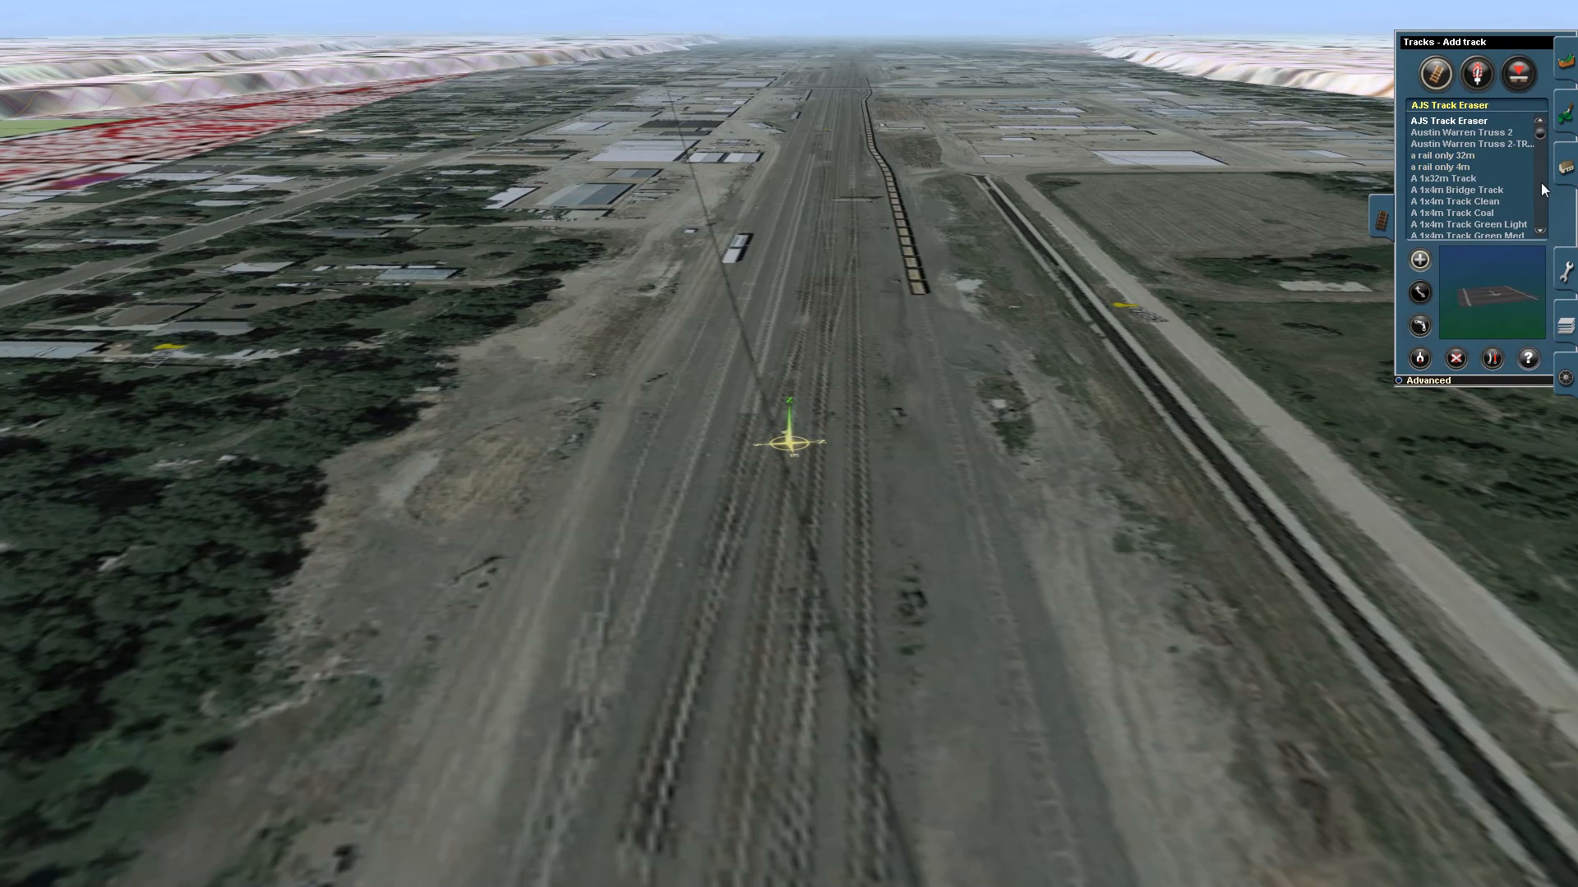
scroll(1540, 139, "down", 1)
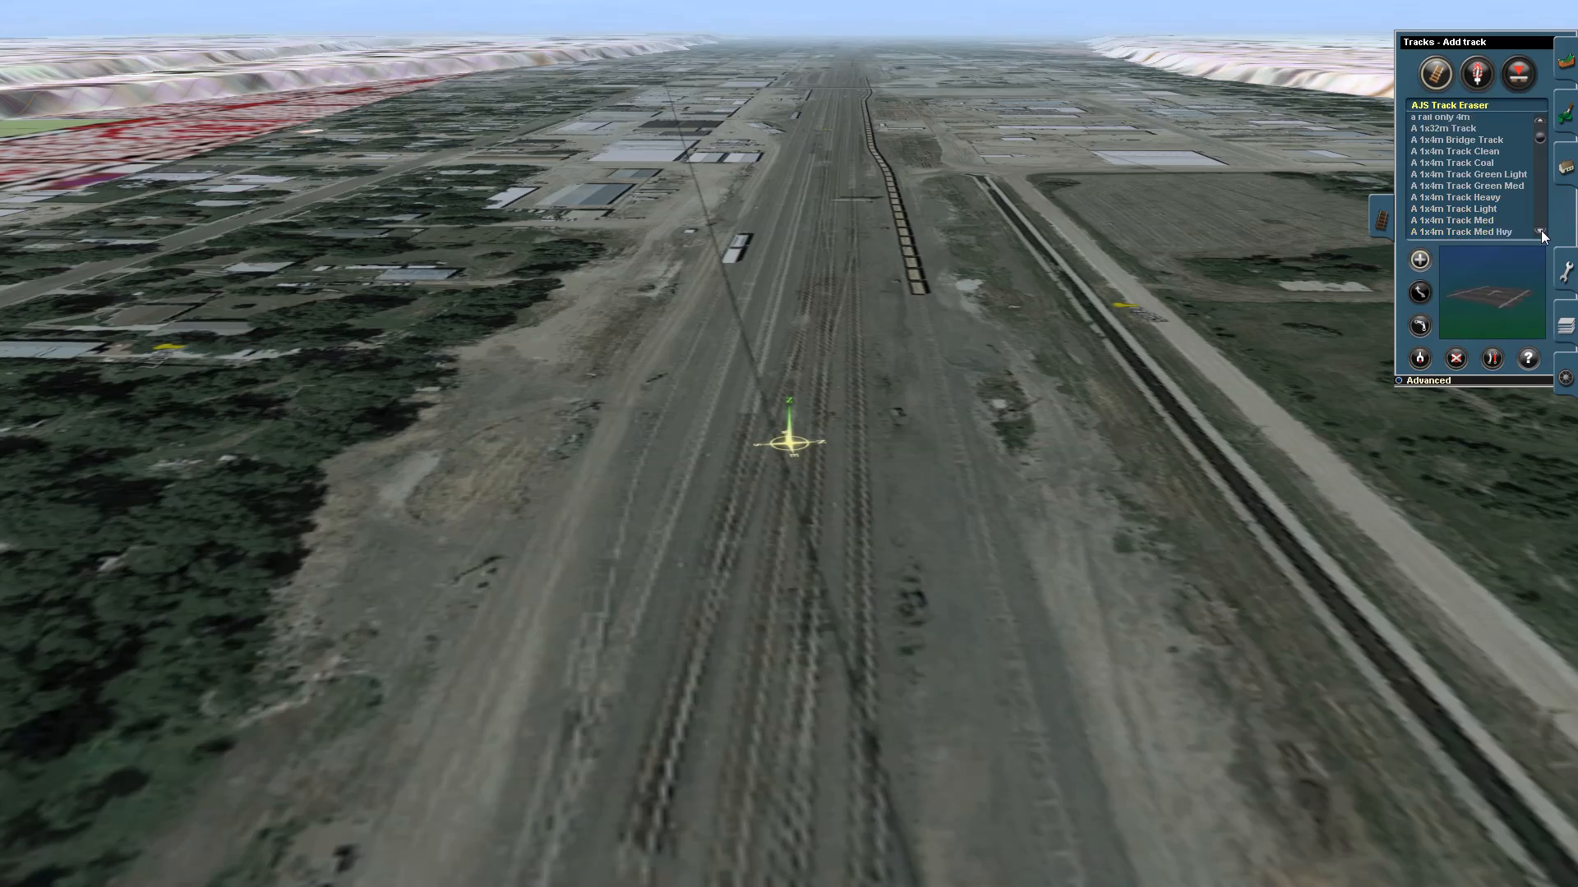
scroll(1541, 231, "down", 2)
left_click(1510, 200)
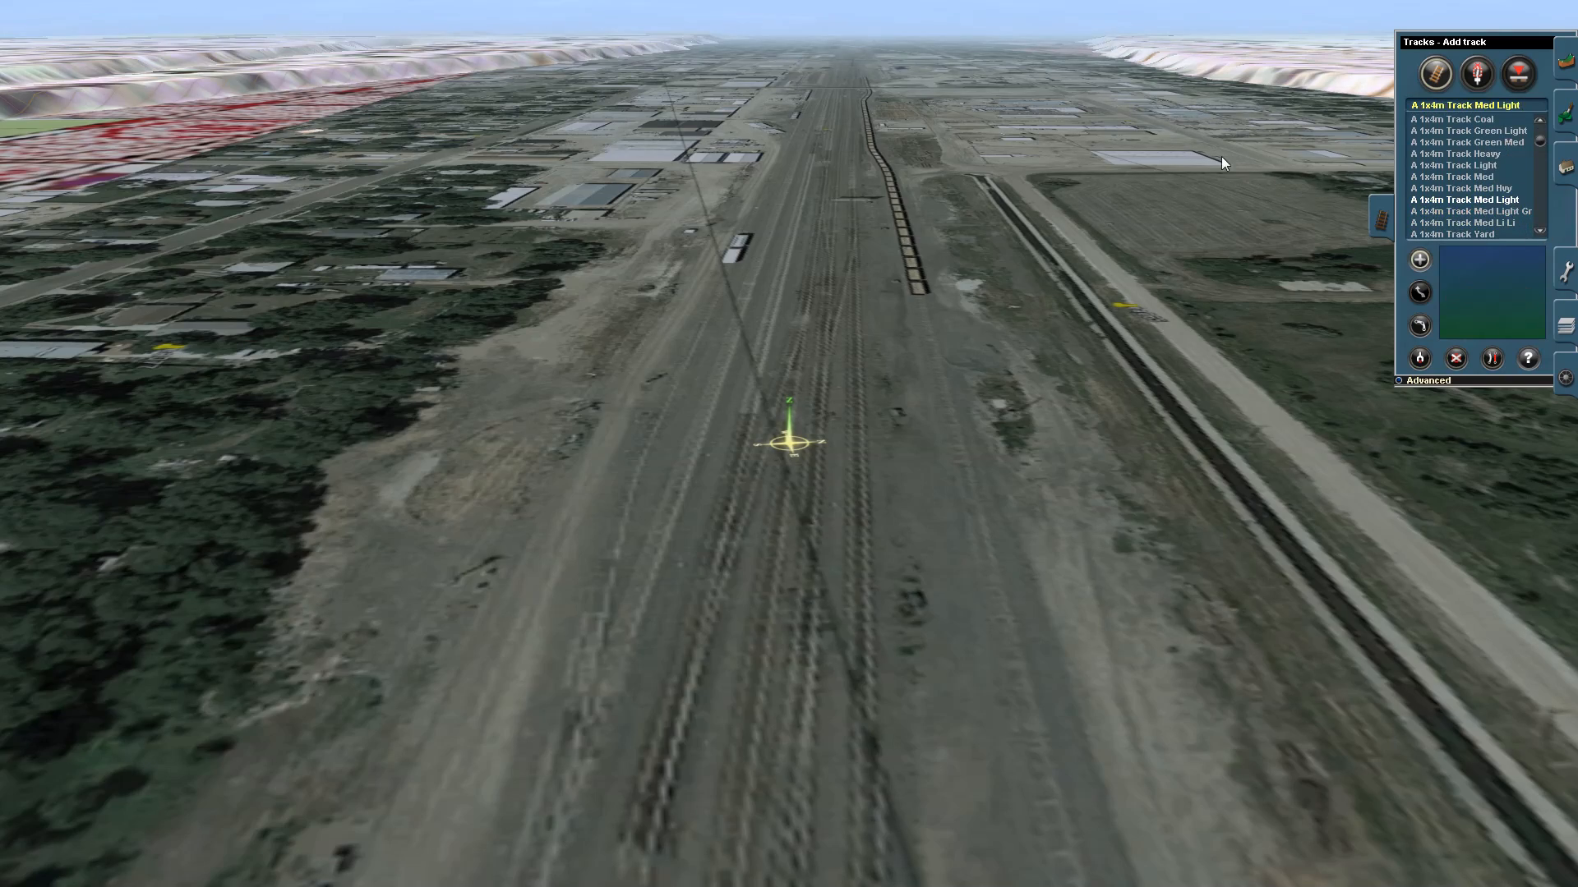
key("Up")
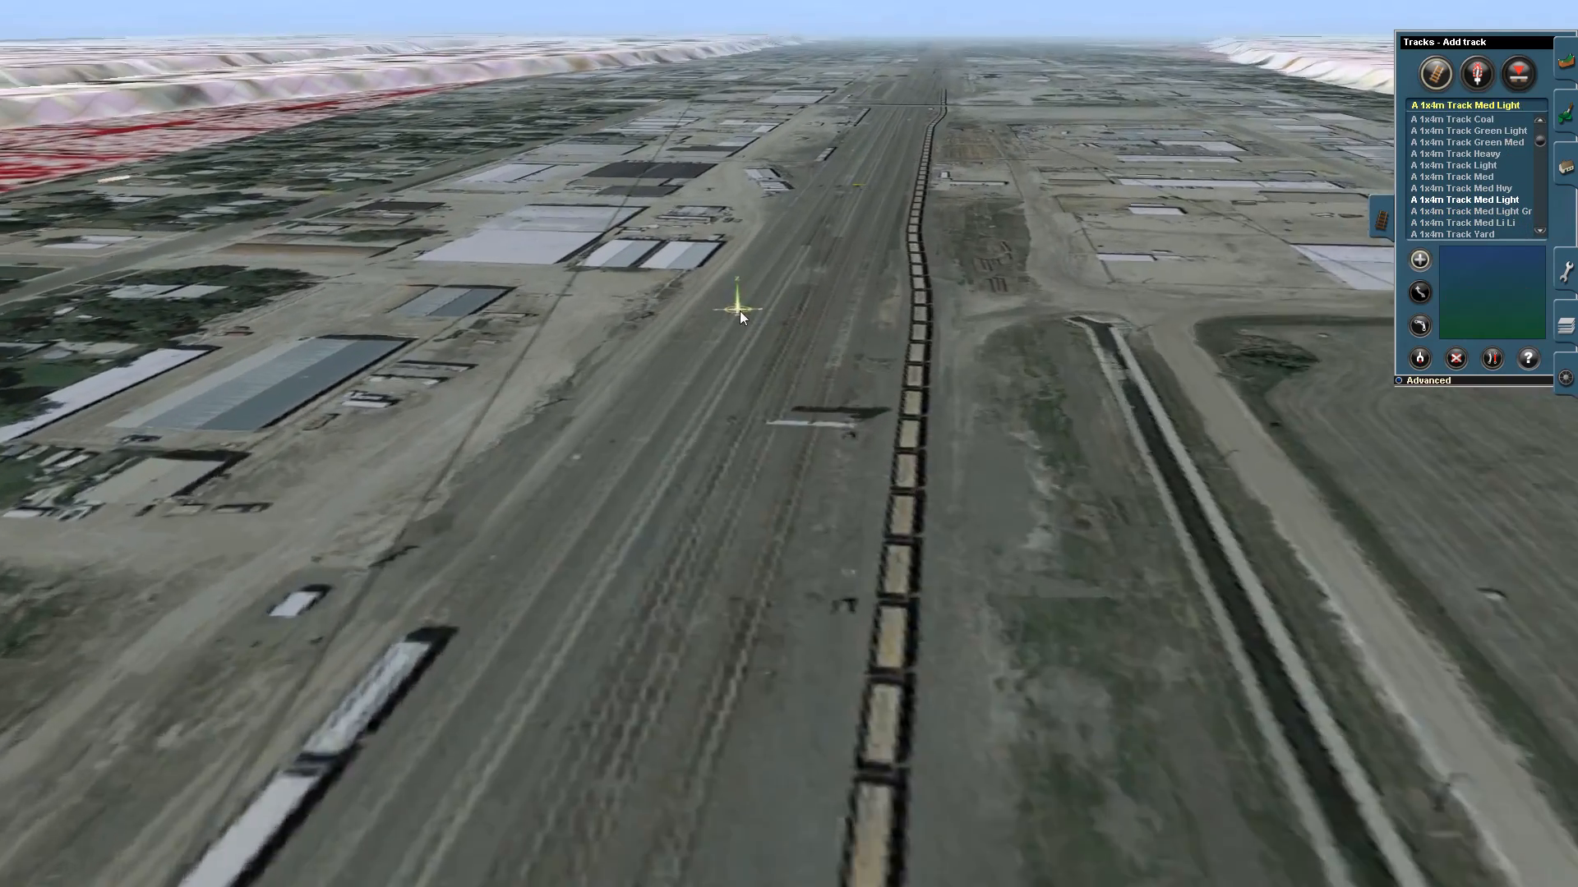
mouse_move(740, 310)
right_mouse_down()
mouse_move(808, 340)
mouse_move(805, 305)
mouse_move(791, 345)
mouse_move(828, 493)
right_mouse_up()
right_click(785, 291)
right_click(809, 284)
right_click(807, 291)
right_click(801, 291)
left_click(828, 494)
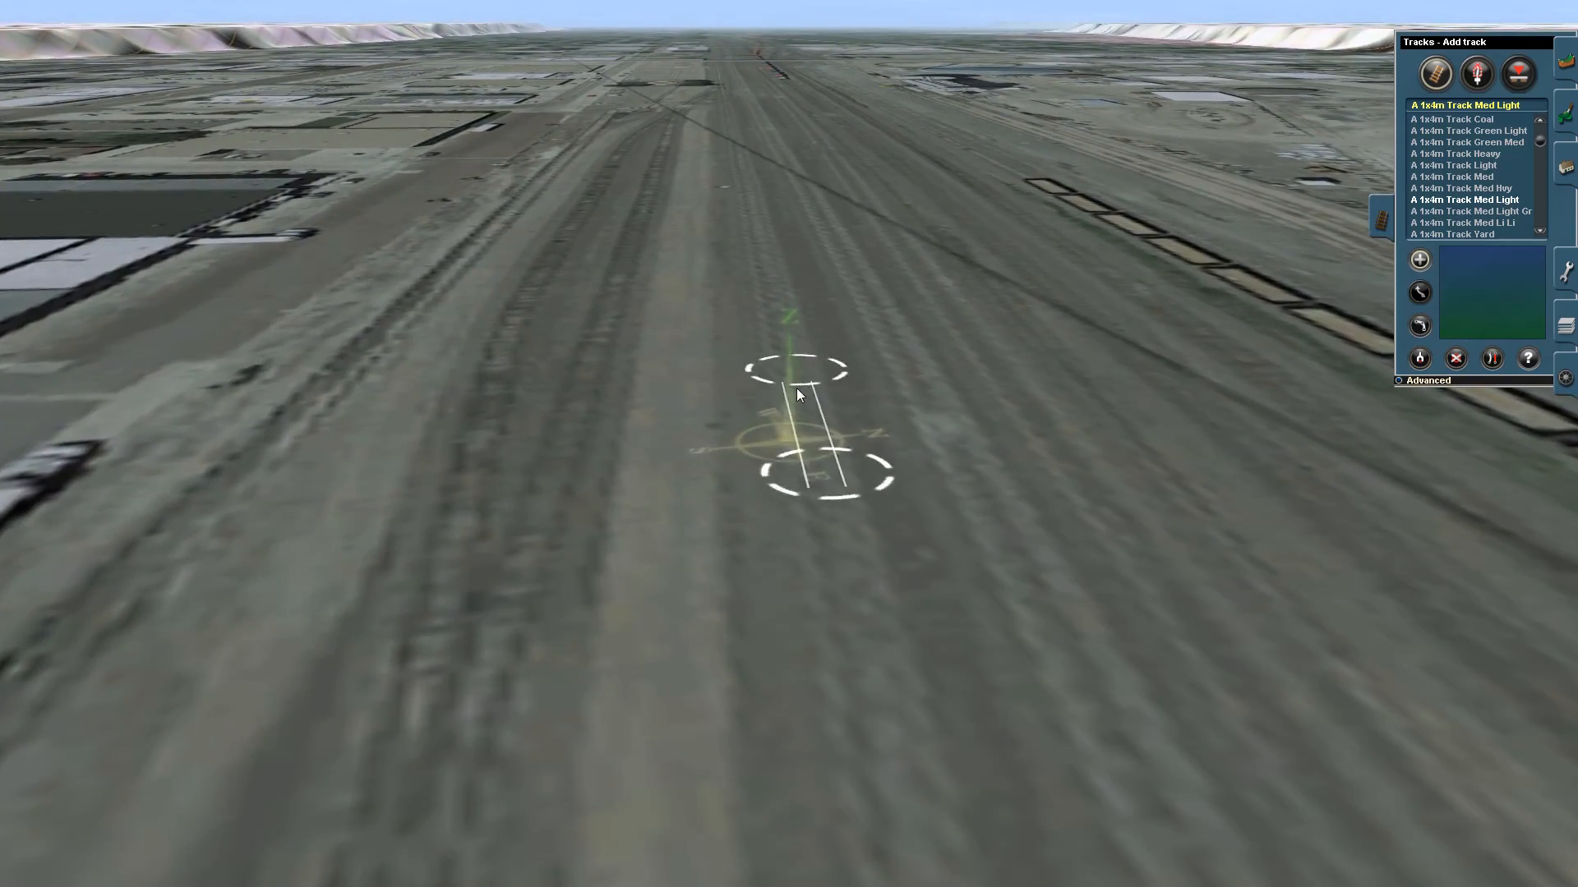
right_click_drag(796, 386, 795, 290)
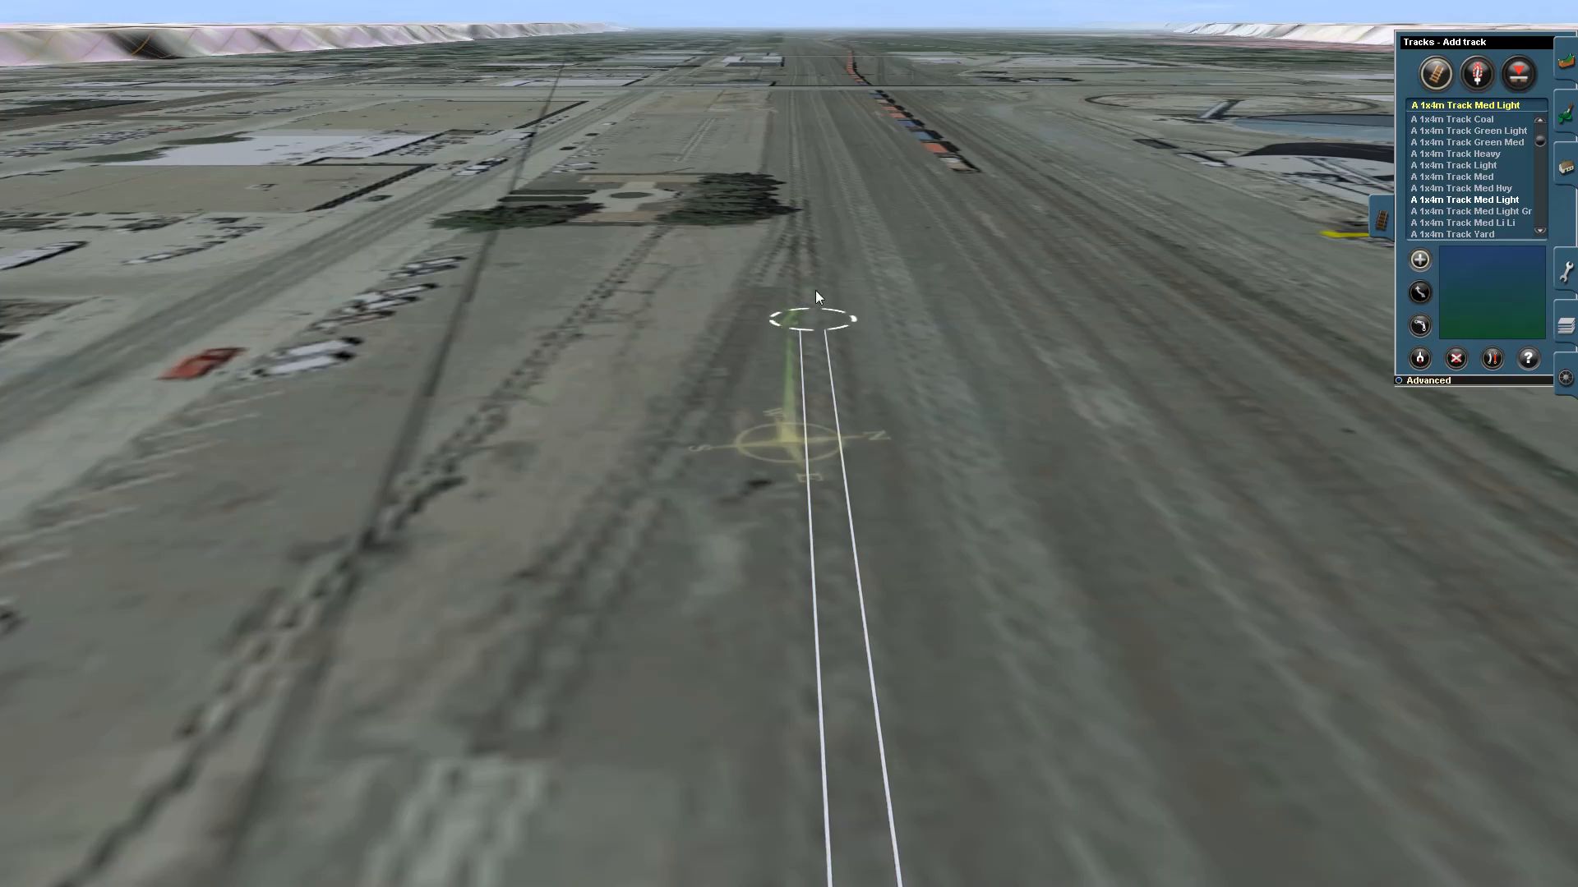
right_click_drag(815, 290, 808, 435)
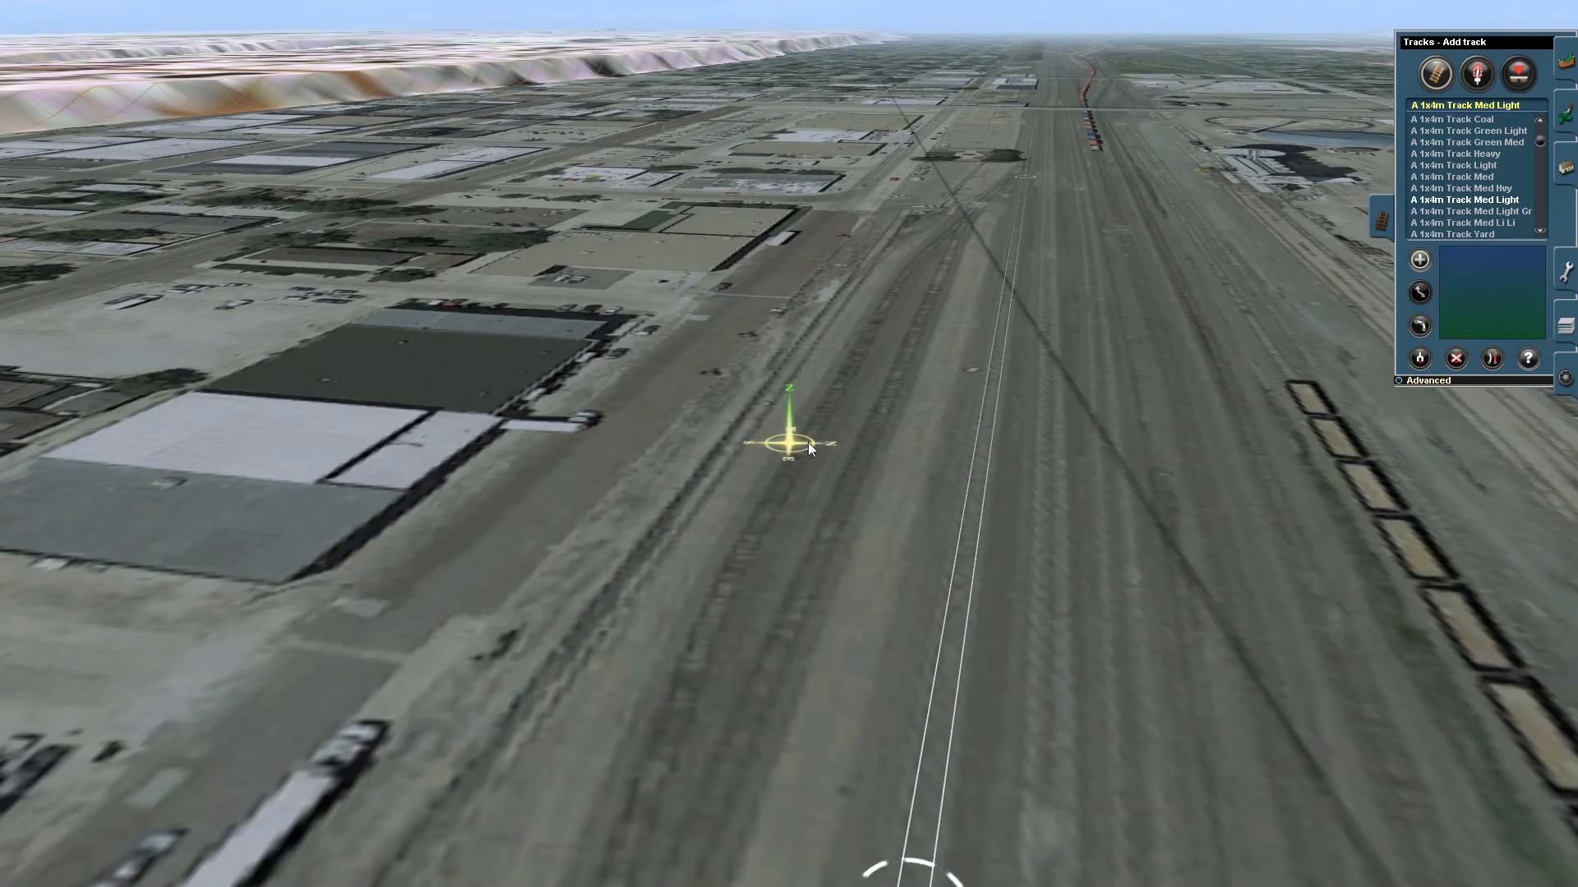
right_click_drag(979, 439, 794, 372)
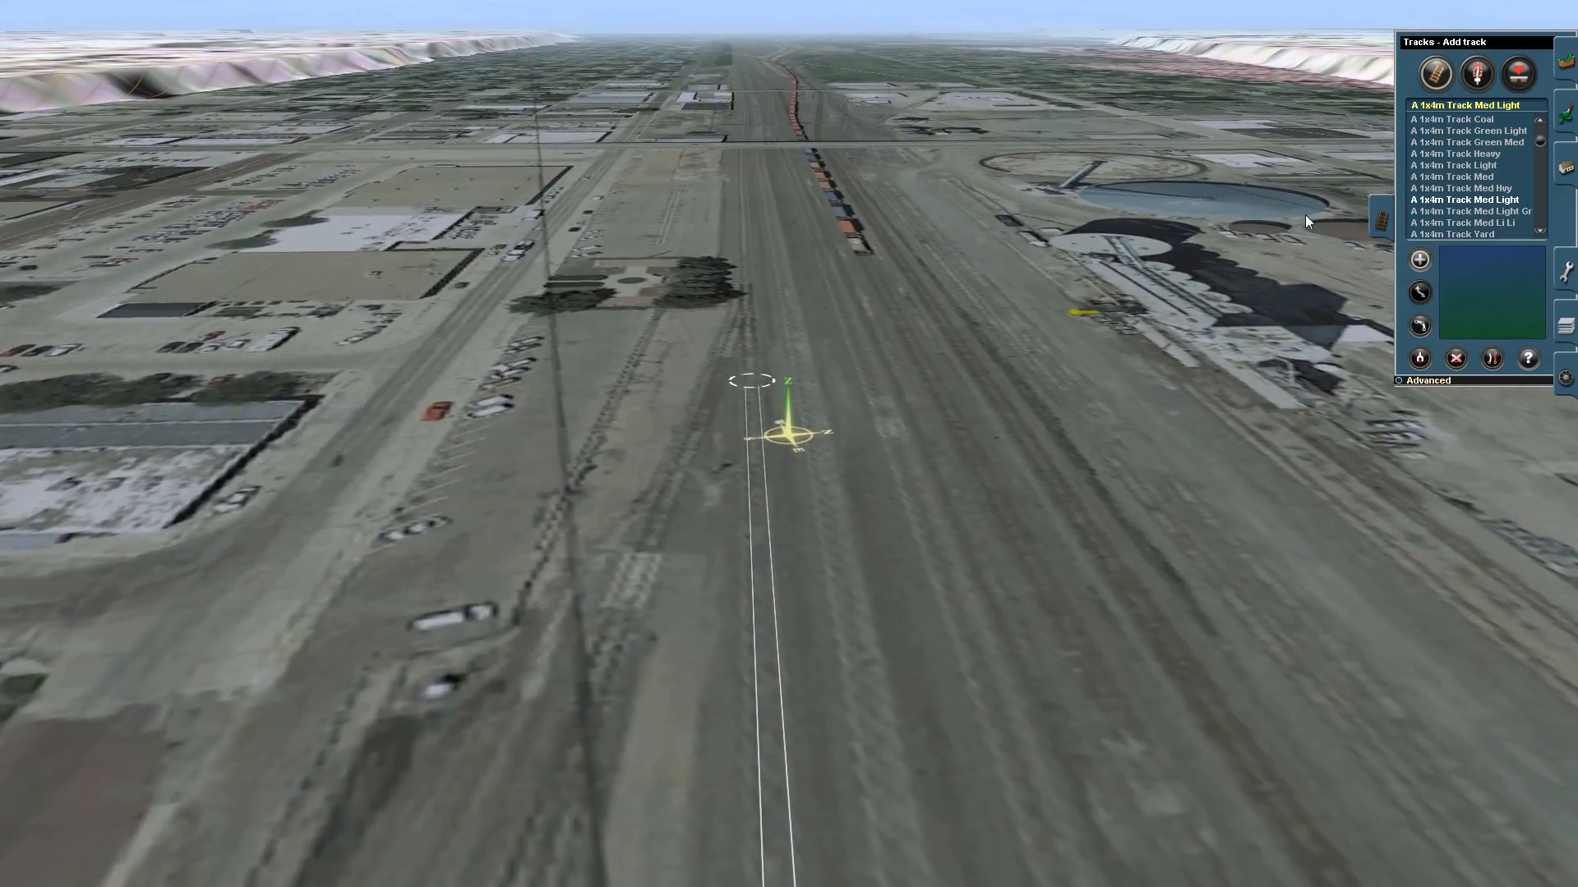
- Delete the newly laid stretch of track
left_click(1456, 359)
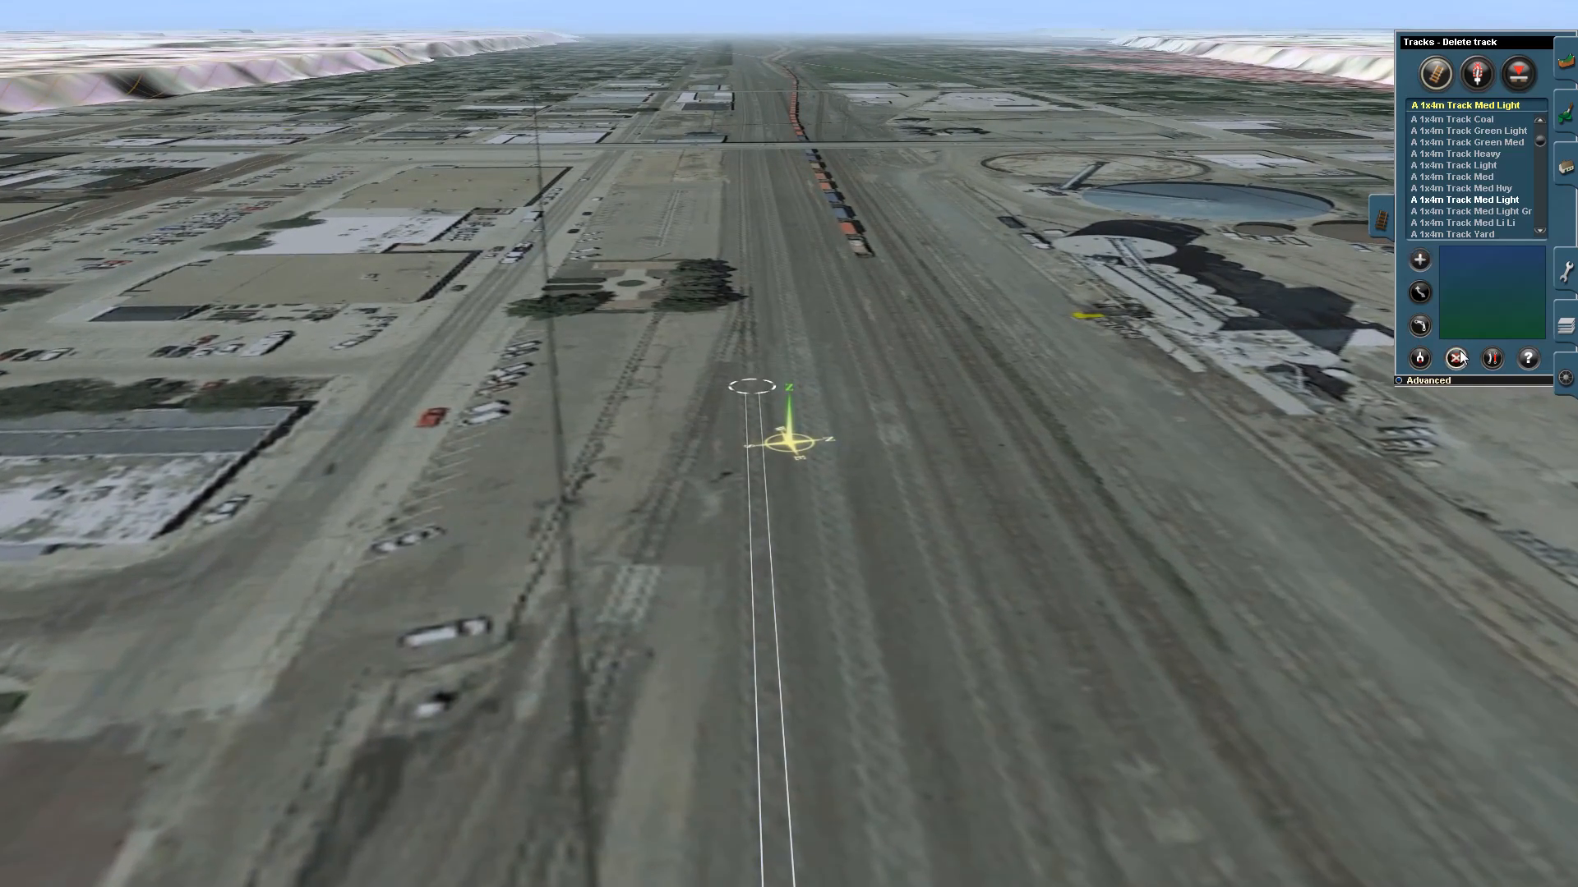
left_click(748, 482)
- Examine the classification yards, parked freight cars and industrial complex along the rest of the railway corridor
right_click_drag(884, 162, 788, 266)
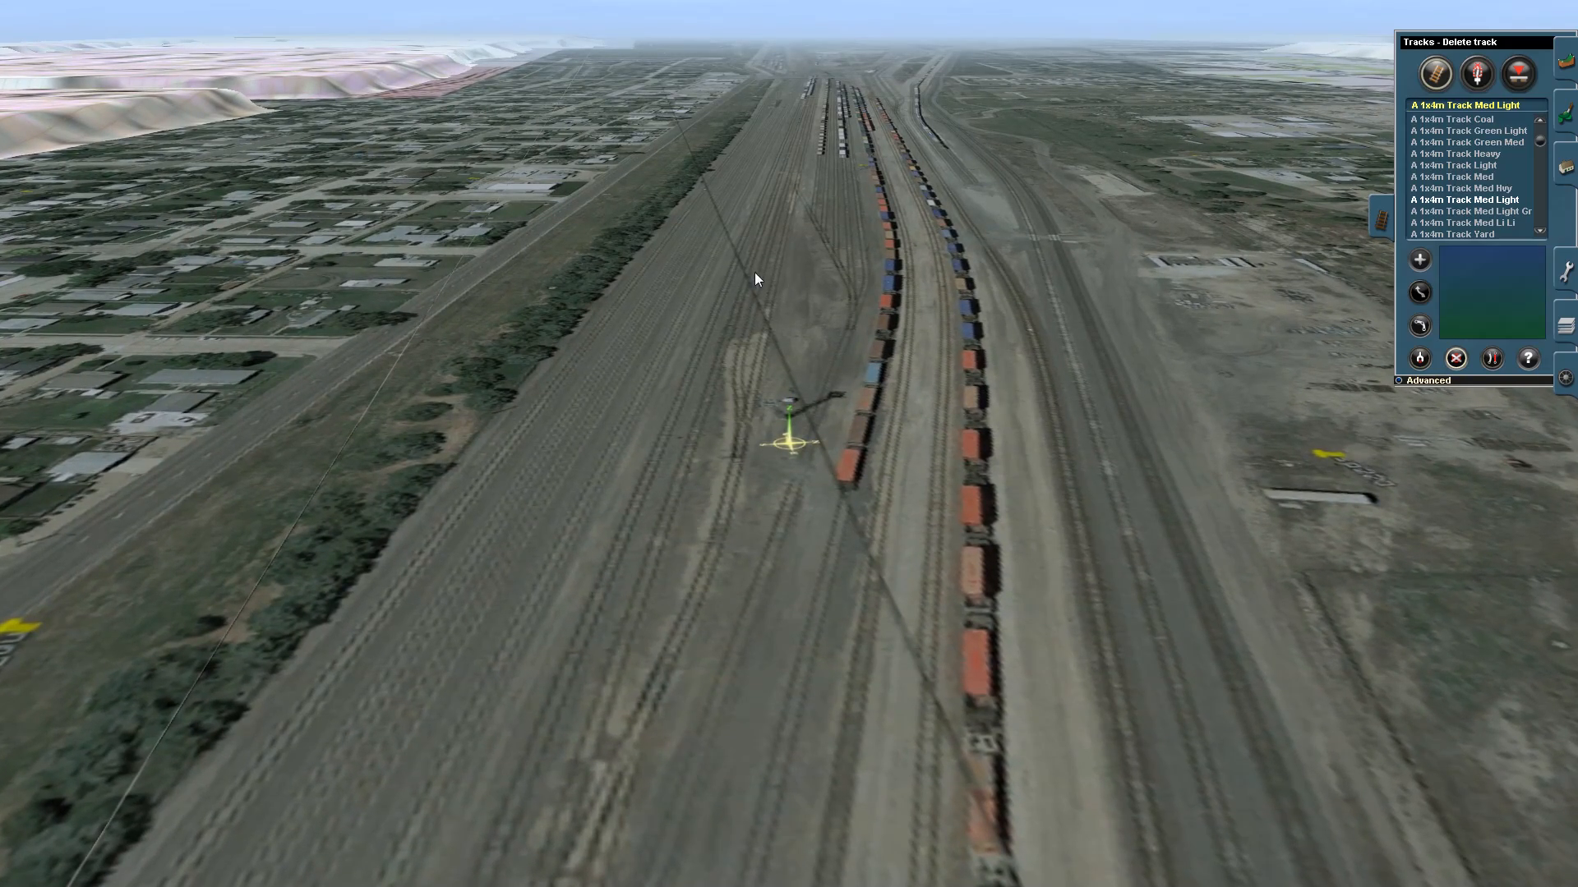
mouse_move(755, 272)
right_mouse_down()
mouse_move(842, 277)
mouse_move(758, 298)
mouse_move(796, 265)
mouse_move(781, 408)
mouse_move(788, 347)
mouse_move(805, 355)
right_mouse_up()
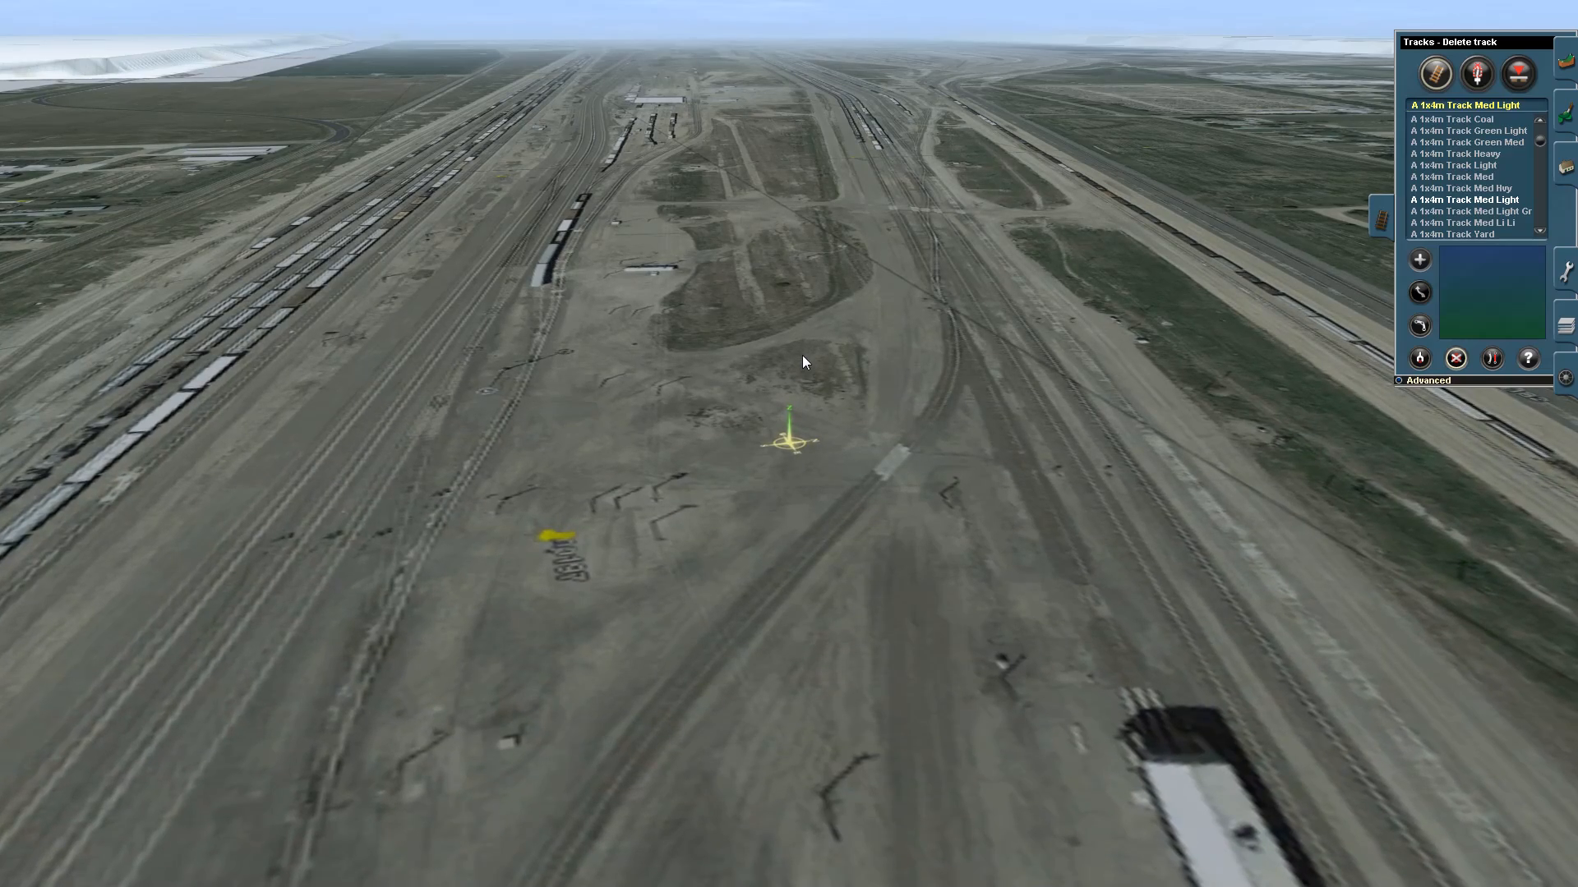
mouse_move(839, 337)
right_mouse_down()
mouse_move(758, 362)
mouse_move(778, 395)
mouse_move(794, 340)
mouse_move(786, 229)
mouse_move(782, 293)
mouse_move(786, 260)
mouse_move(811, 399)
mouse_move(758, 289)
mouse_move(802, 304)
mouse_move(742, 329)
mouse_move(794, 357)
mouse_move(809, 283)
mouse_move(793, 271)
mouse_move(813, 255)
mouse_move(799, 344)
mouse_move(984, 418)
mouse_move(1004, 480)
mouse_move(994, 378)
mouse_move(910, 452)
mouse_move(785, 428)
mouse_move(791, 449)
right_mouse_up()
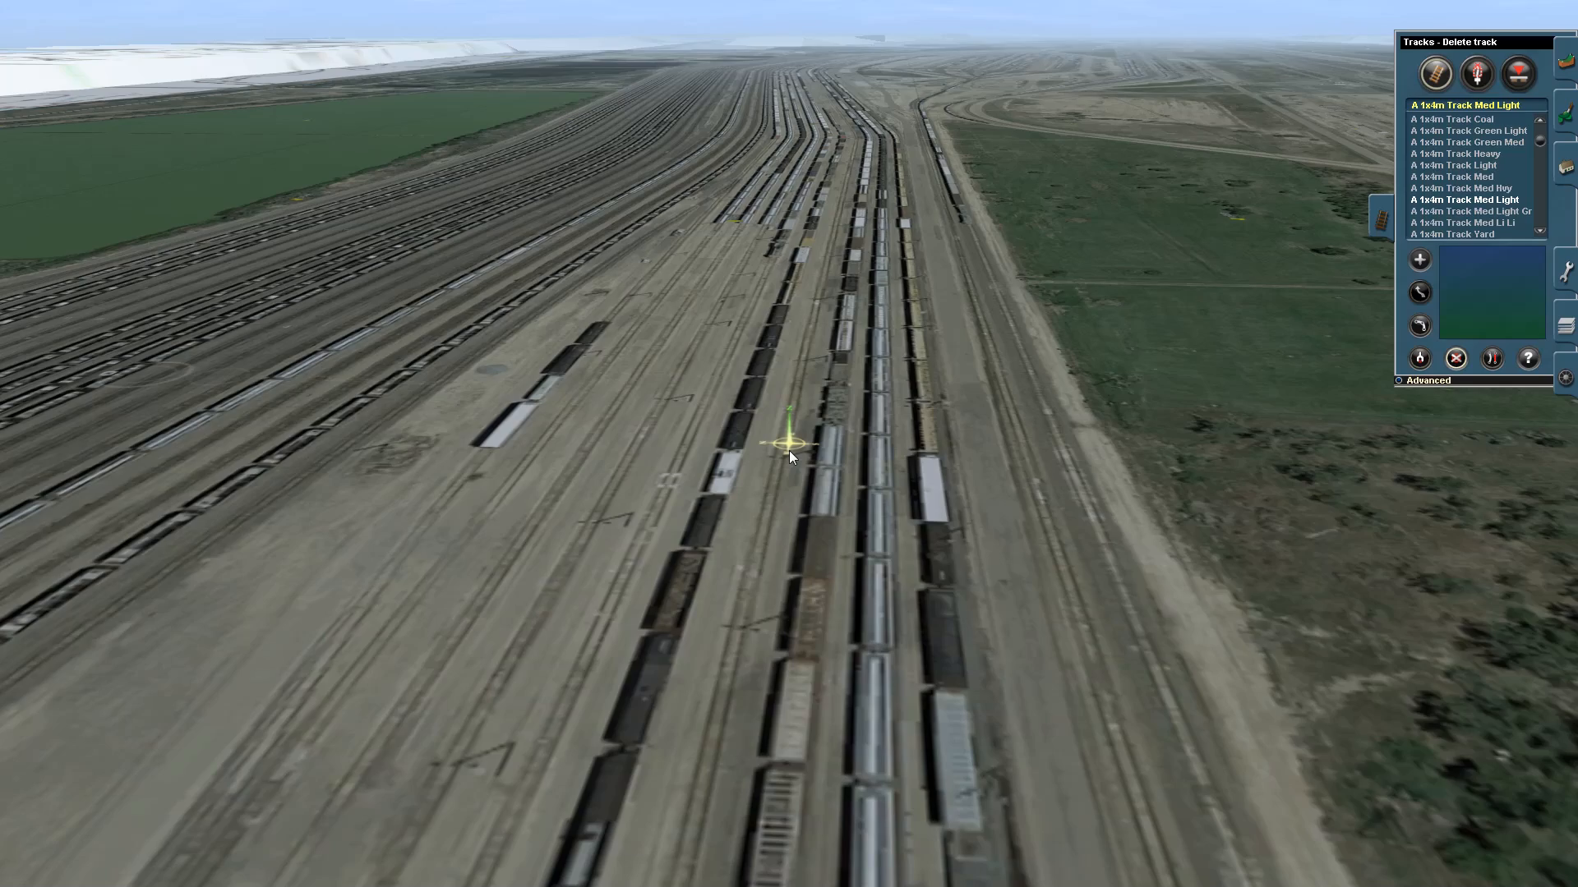
right_click_drag(740, 333, 793, 314)
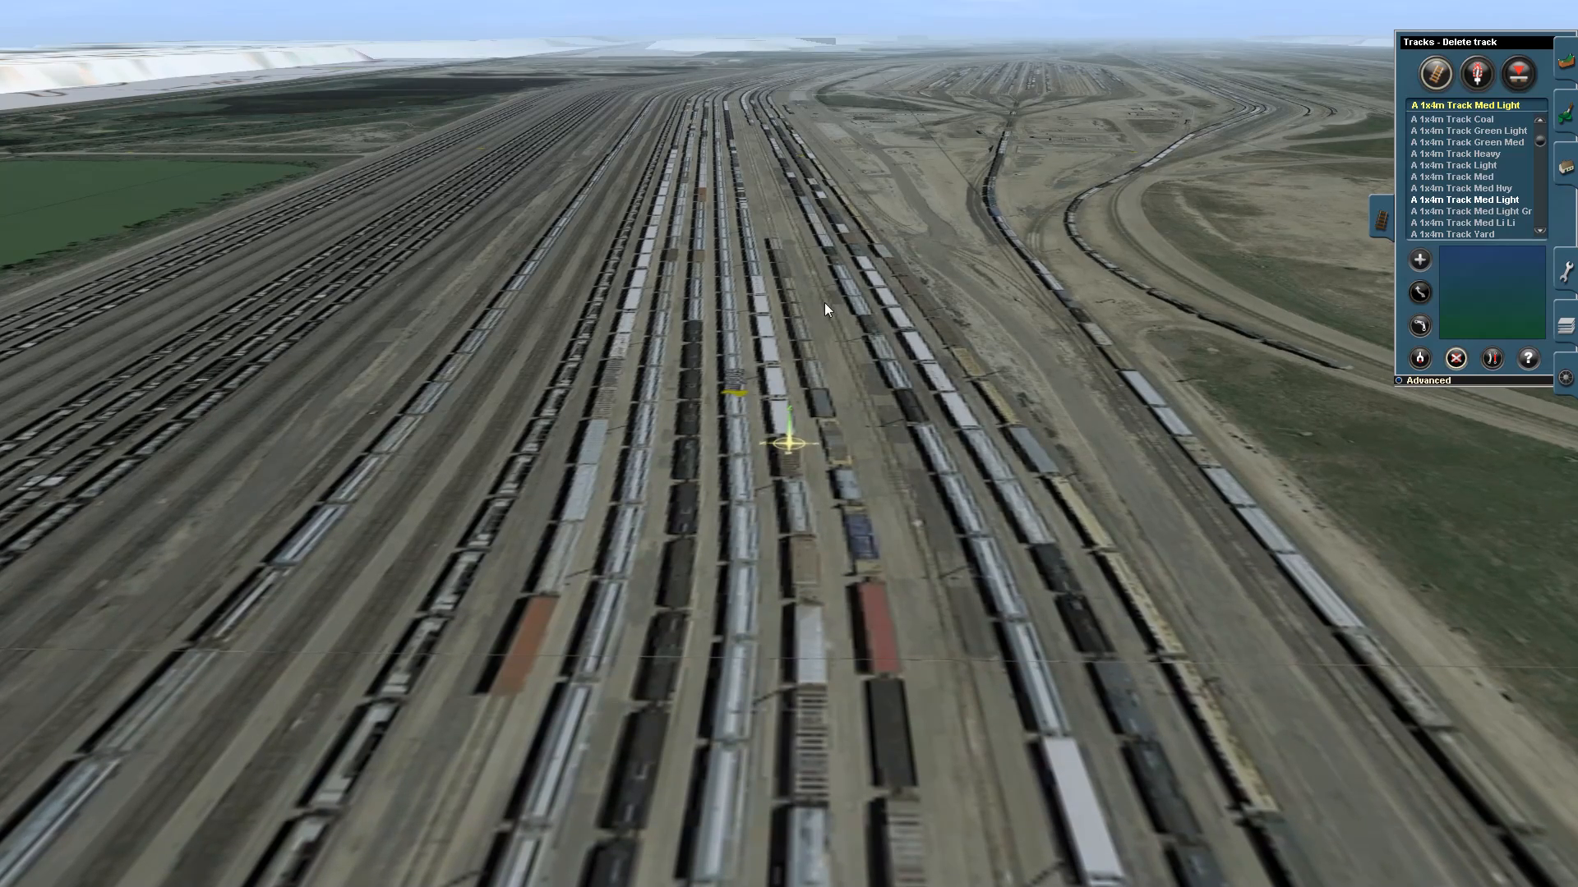
right_click_drag(824, 303, 790, 125)
right_click_drag(787, 118, 882, 292)
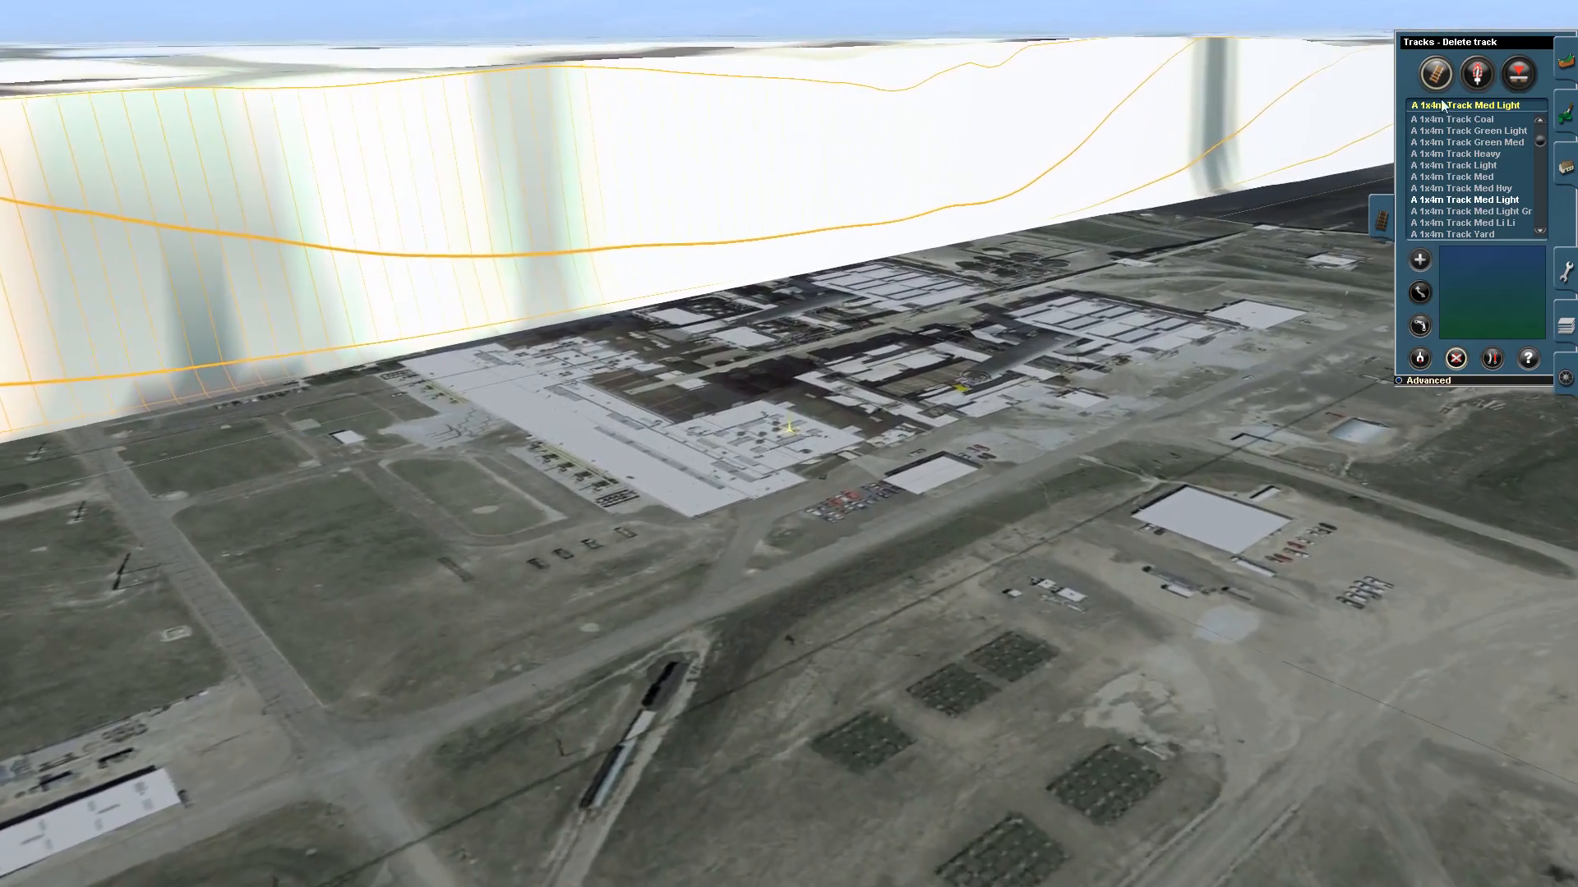
- Level part of the cliff beside the industrial complex with an enlarged Plateau brush, and switch the topology tool to Use height at 840.00
left_click(1567, 62)
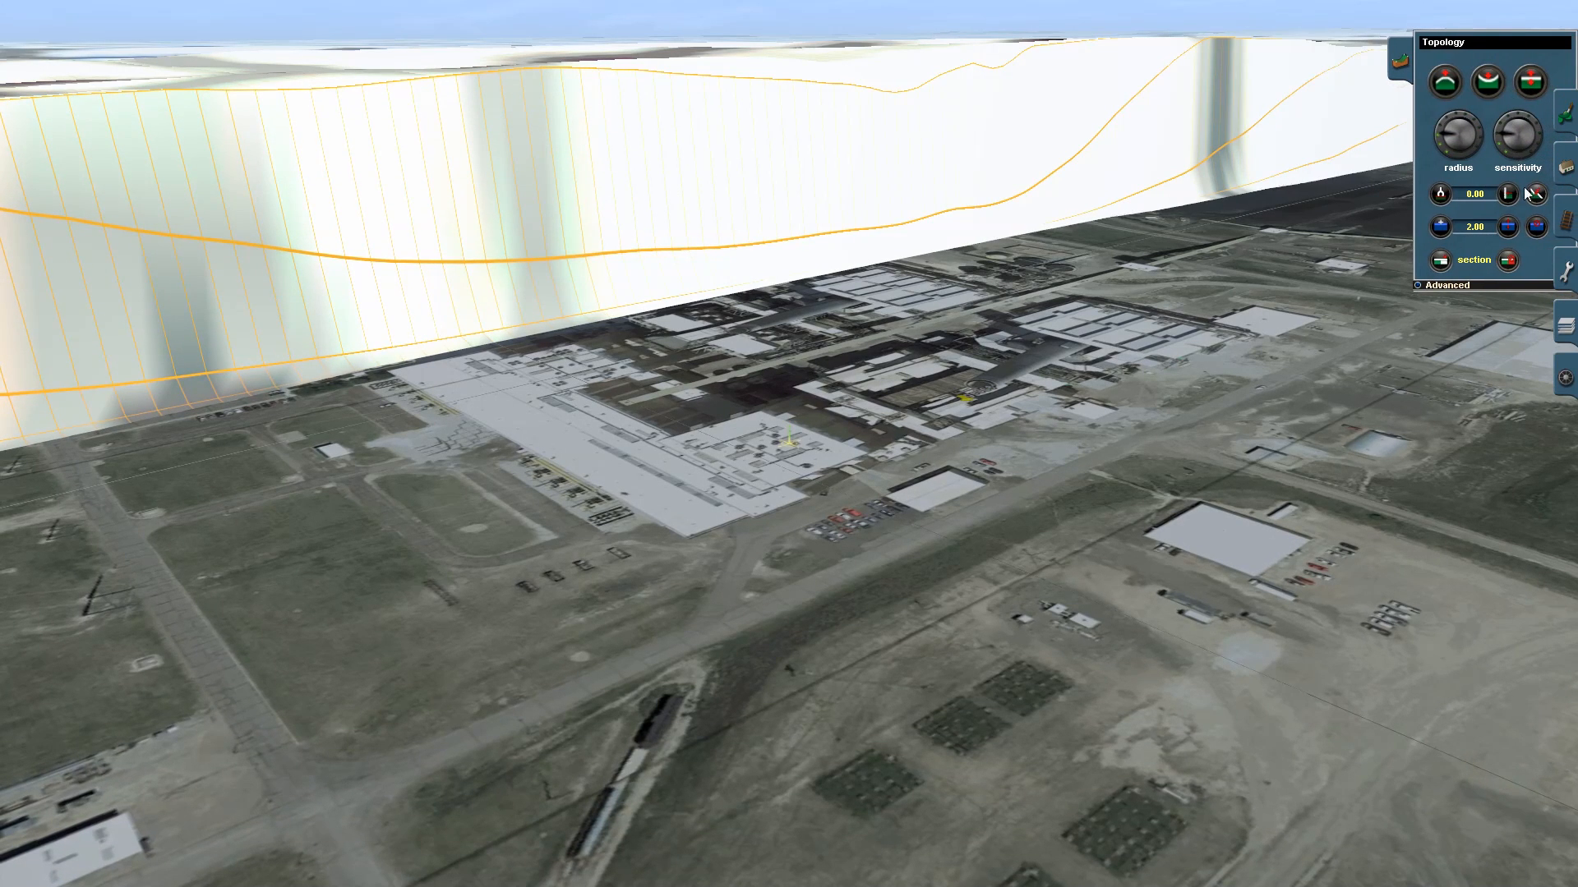
left_click(1441, 195)
left_click(1533, 195)
key("plus")
key("plus")
key("plus")
key("plus")
key("plus")
key("plus")
key("plus")
key("plus")
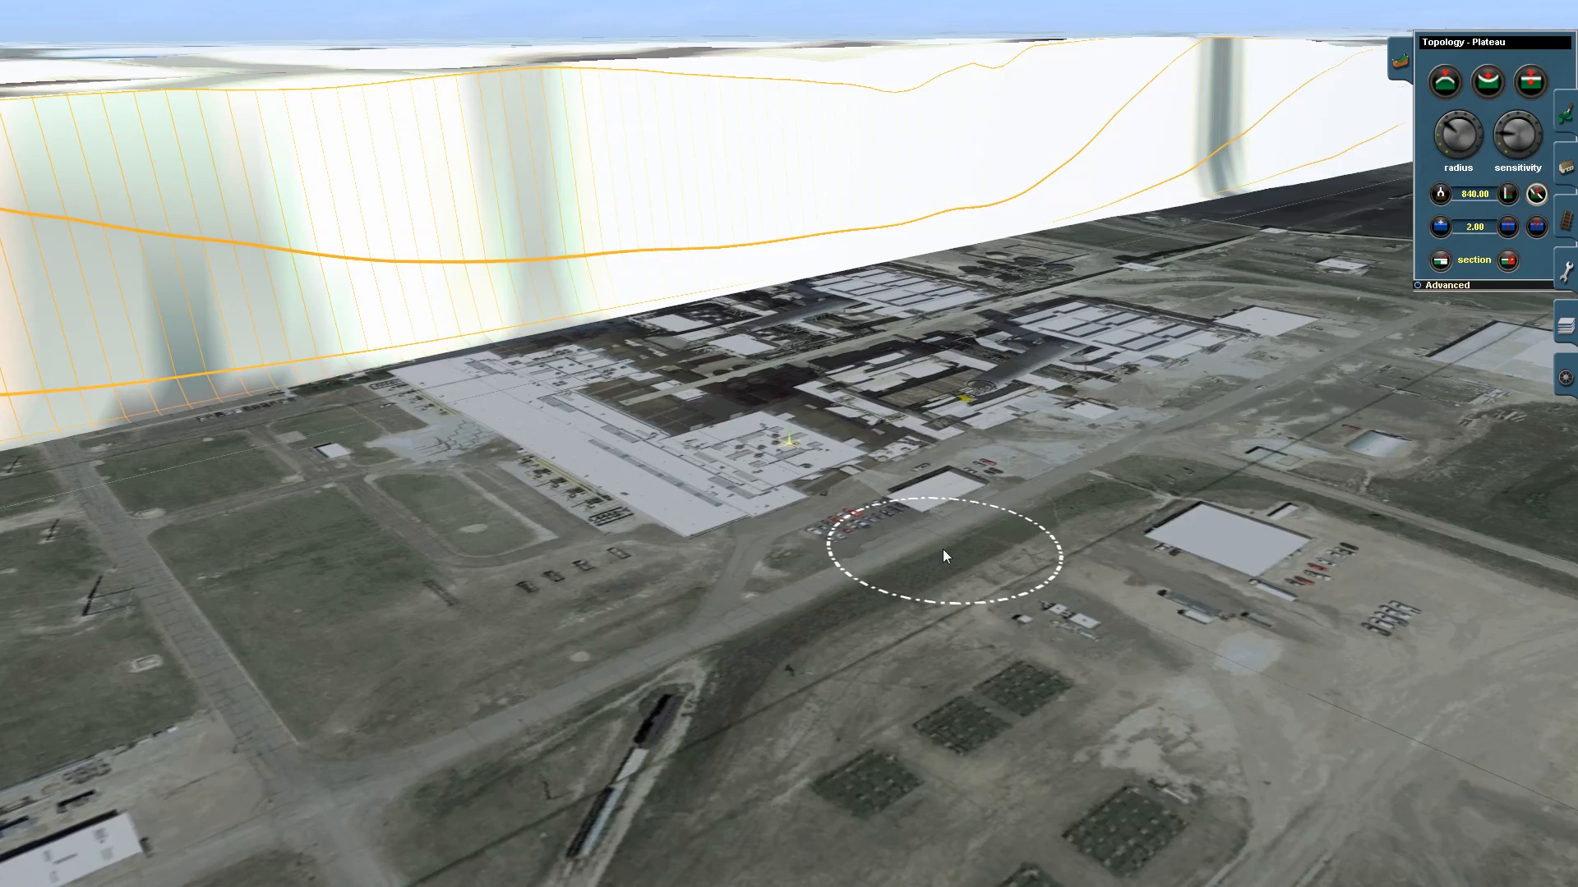
mouse_move(729, 352)
left_mouse_down()
mouse_move(650, 391)
mouse_move(782, 451)
mouse_move(795, 489)
left_mouse_up()
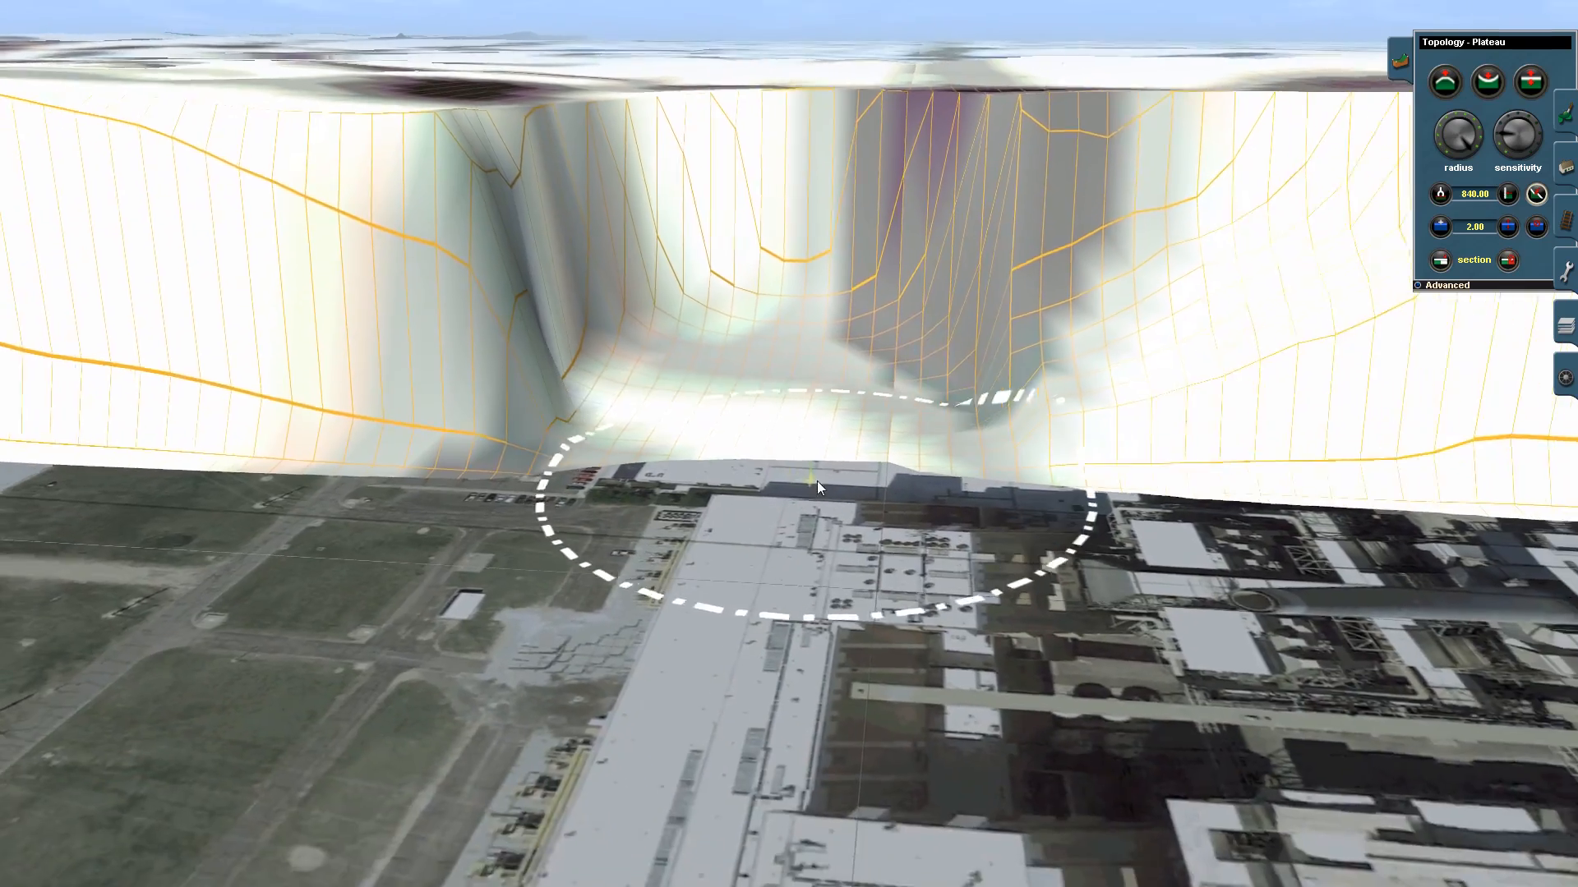
left_click(1507, 194)
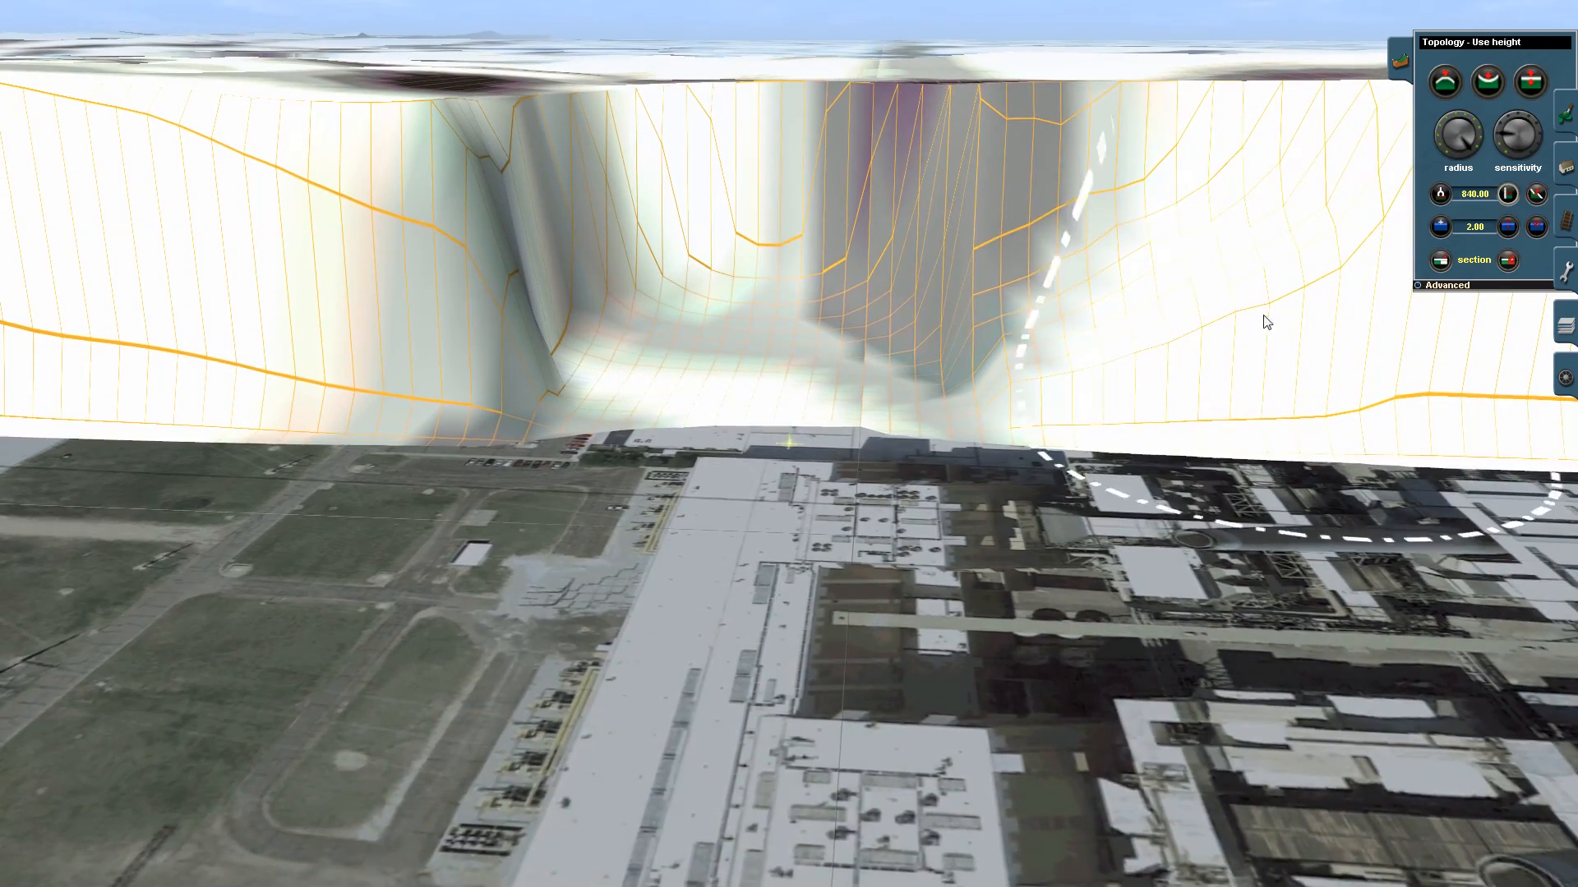
- Inspect the terrain edges and the rail corridor where it runs out past the ponds and fields
mouse_move(783, 465)
left_mouse_down()
mouse_move(773, 387)
mouse_move(928, 403)
mouse_move(935, 482)
mouse_move(892, 384)
mouse_move(791, 325)
mouse_move(581, 483)
mouse_move(499, 479)
mouse_move(530, 420)
mouse_move(671, 362)
mouse_move(715, 307)
mouse_move(858, 377)
mouse_move(925, 588)
mouse_move(772, 378)
mouse_move(635, 371)
mouse_move(837, 371)
mouse_move(734, 364)
mouse_move(698, 419)
mouse_move(728, 376)
mouse_move(685, 372)
mouse_move(674, 450)
mouse_move(861, 354)
mouse_move(851, 333)
mouse_move(954, 518)
mouse_move(1004, 477)
mouse_move(945, 454)
mouse_move(723, 462)
mouse_move(933, 403)
mouse_move(873, 371)
mouse_move(924, 383)
mouse_move(853, 373)
mouse_move(837, 351)
mouse_move(776, 348)
mouse_move(828, 341)
mouse_move(731, 361)
mouse_move(644, 504)
mouse_move(592, 473)
mouse_move(583, 443)
mouse_move(852, 402)
mouse_move(742, 355)
mouse_move(794, 320)
mouse_move(735, 315)
mouse_move(705, 343)
mouse_move(788, 344)
mouse_move(796, 327)
left_mouse_up()
mouse_move(796, 321)
right_mouse_down()
mouse_move(499, 296)
mouse_move(810, 245)
mouse_move(821, 321)
mouse_move(783, 458)
mouse_move(766, 370)
mouse_move(813, 362)
mouse_move(776, 393)
mouse_move(779, 413)
mouse_move(891, 409)
mouse_move(894, 421)
mouse_move(815, 435)
mouse_move(948, 360)
mouse_move(872, 329)
mouse_move(805, 423)
mouse_move(786, 632)
mouse_move(773, 533)
mouse_move(805, 346)
mouse_move(786, 247)
mouse_move(791, 116)
mouse_move(835, 108)
mouse_move(817, 115)
mouse_move(813, 97)
mouse_move(769, 153)
mouse_move(786, 181)
mouse_move(782, 148)
mouse_move(811, 147)
mouse_move(784, 143)
mouse_move(779, 164)
mouse_move(799, 164)
mouse_move(783, 124)
mouse_move(803, 119)
mouse_move(786, 108)
mouse_move(755, 129)
mouse_move(871, 276)
mouse_move(952, 315)
mouse_move(847, 316)
mouse_move(778, 266)
mouse_move(800, 143)
mouse_move(787, 122)
mouse_move(785, 192)
mouse_move(799, 190)
mouse_move(779, 199)
mouse_move(793, 281)
mouse_move(775, 285)
mouse_move(810, 272)
mouse_move(782, 247)
mouse_move(801, 264)
mouse_move(787, 342)
right_mouse_up()
key("Left")
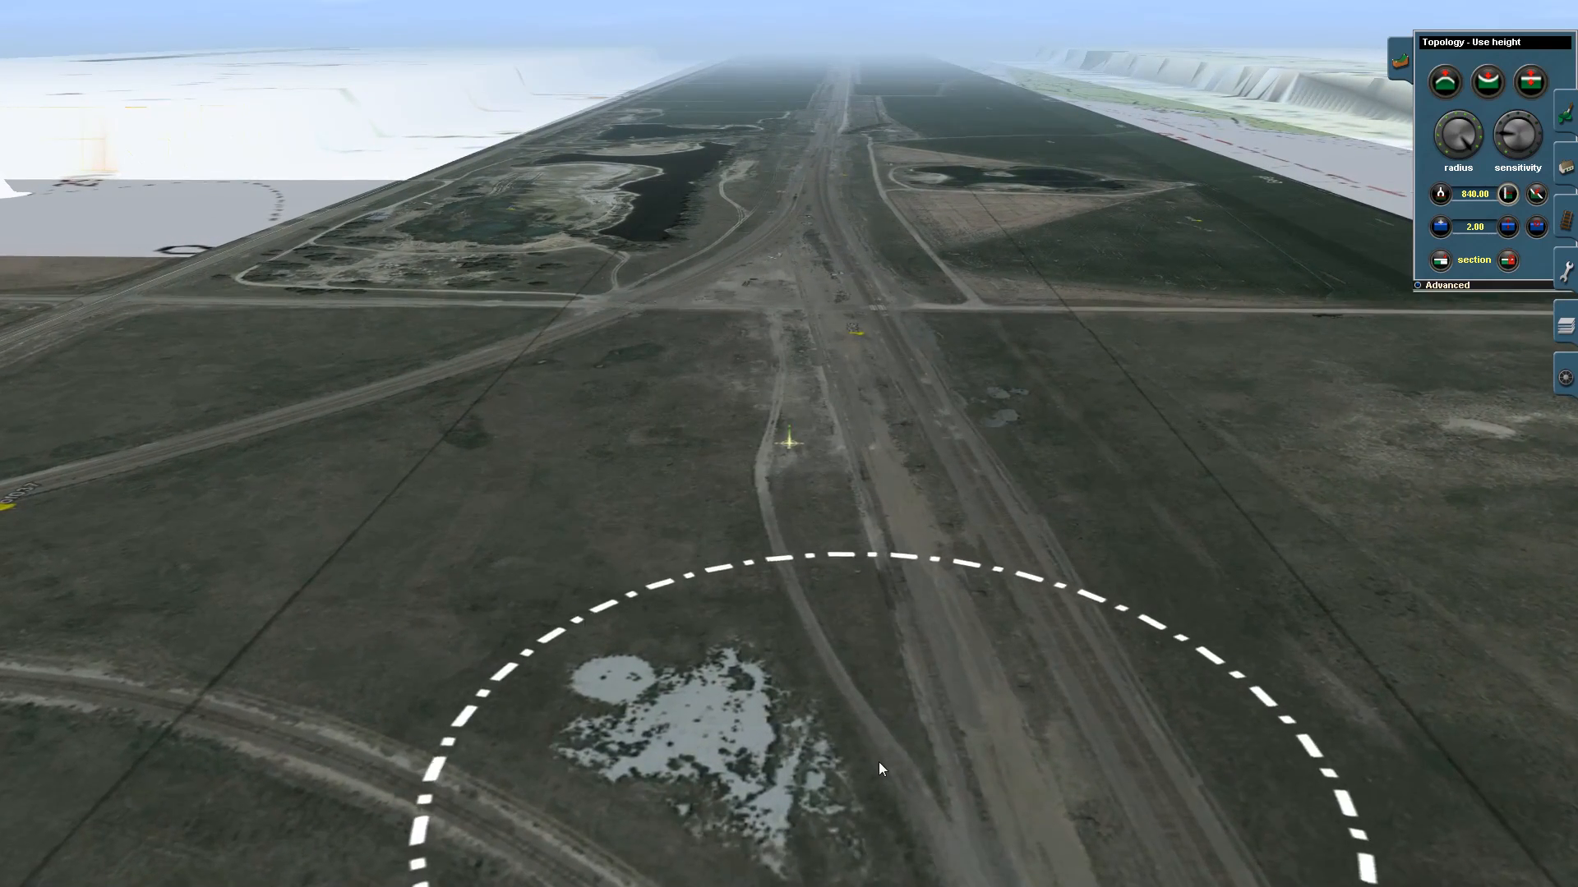
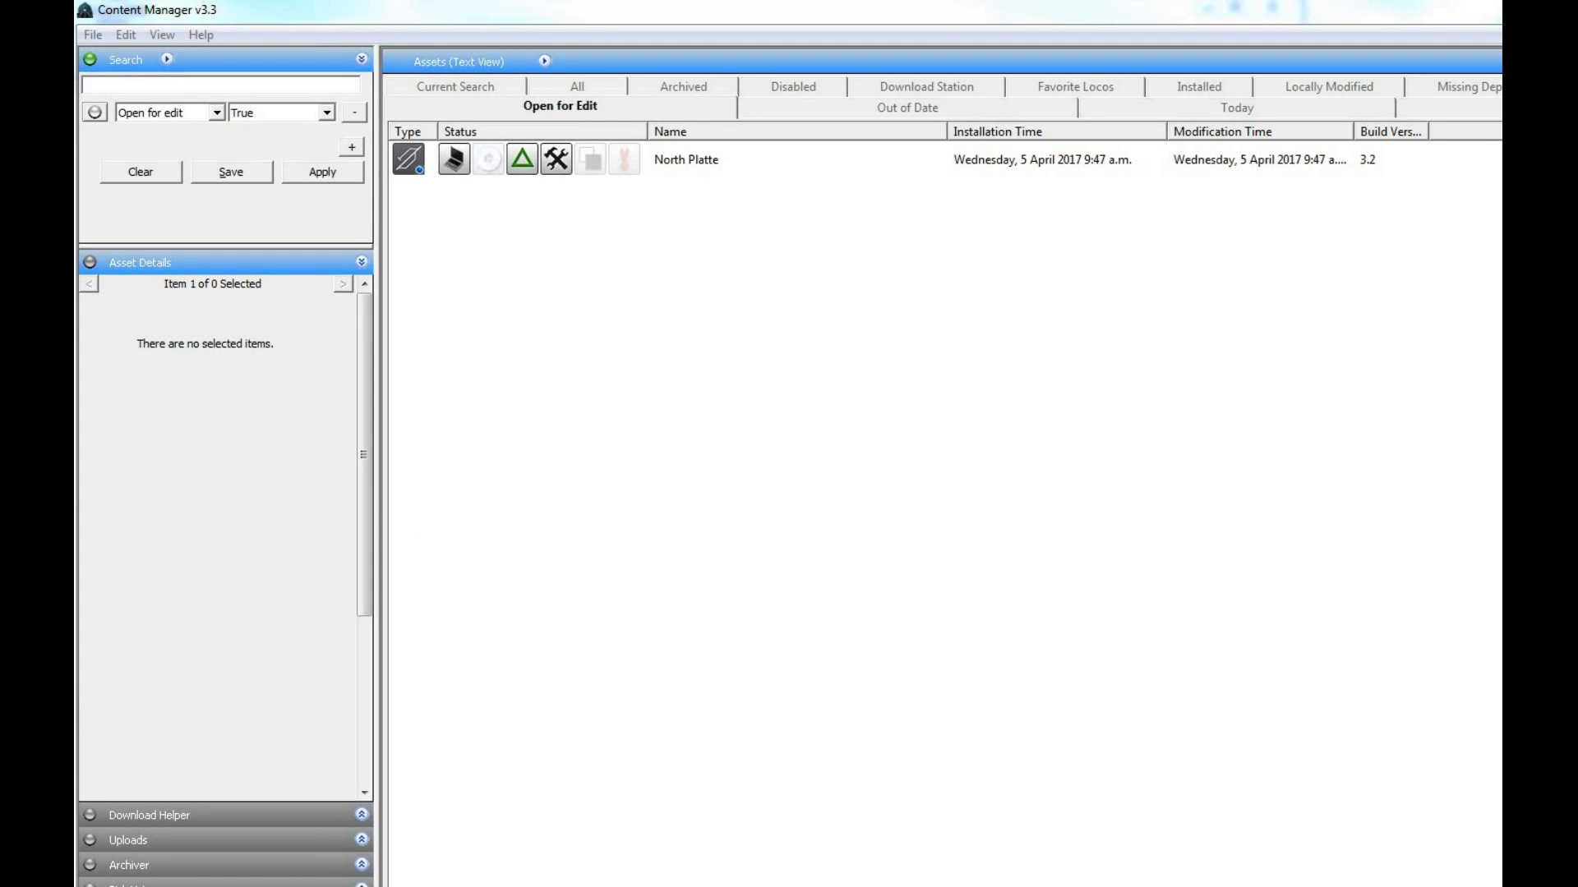
- Switch to the file explorer and examine the map files in the north platte editing folder, including mapfile.gnd
left_click(124, 872)
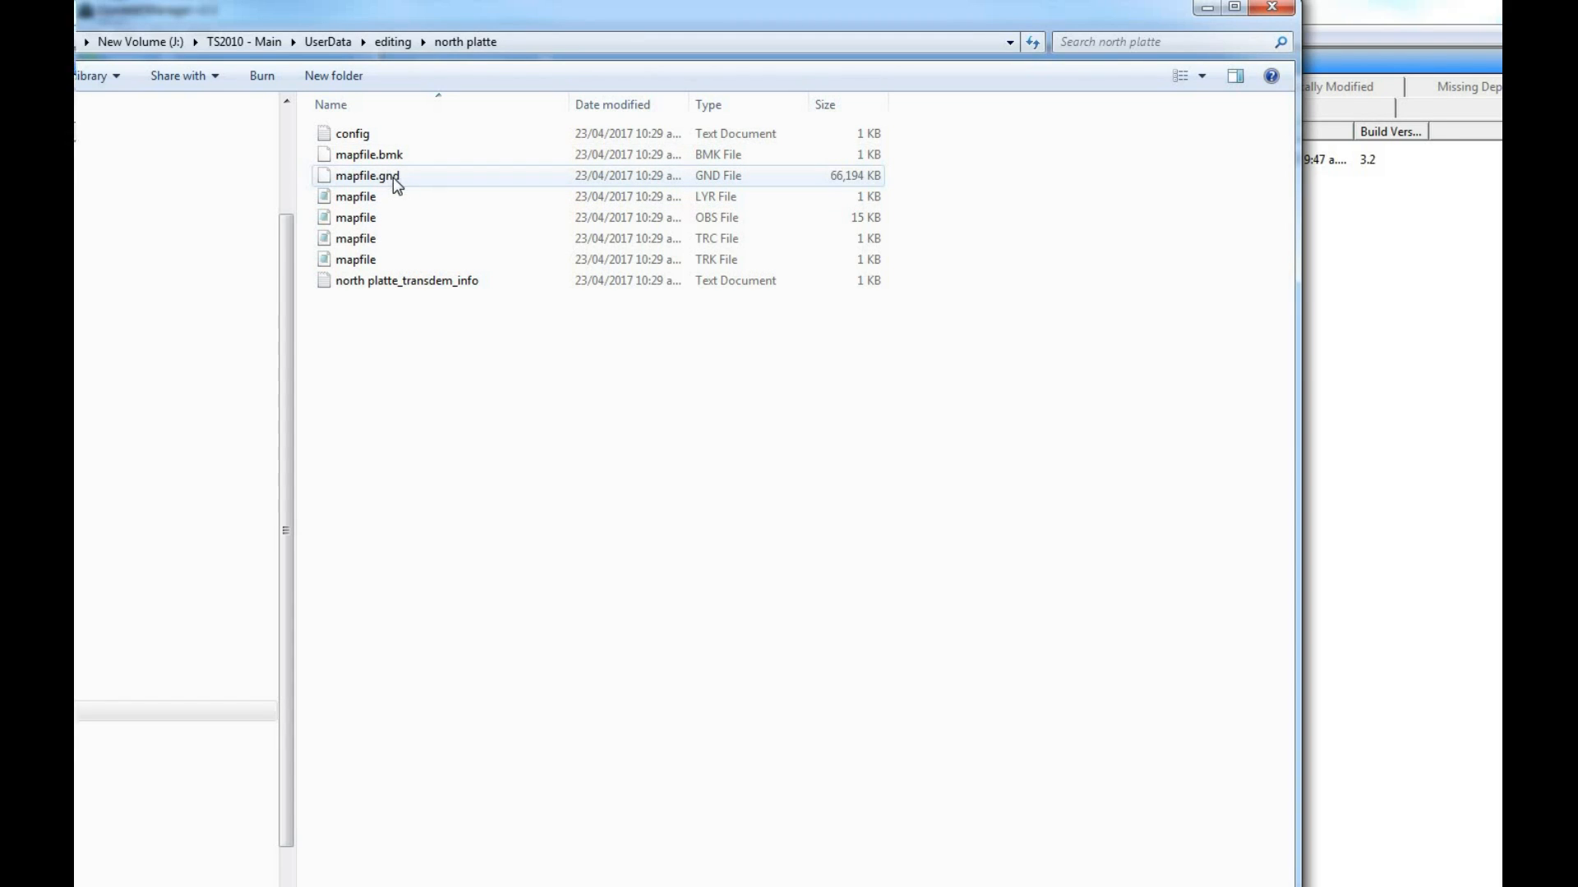
mouse_move(392, 181)
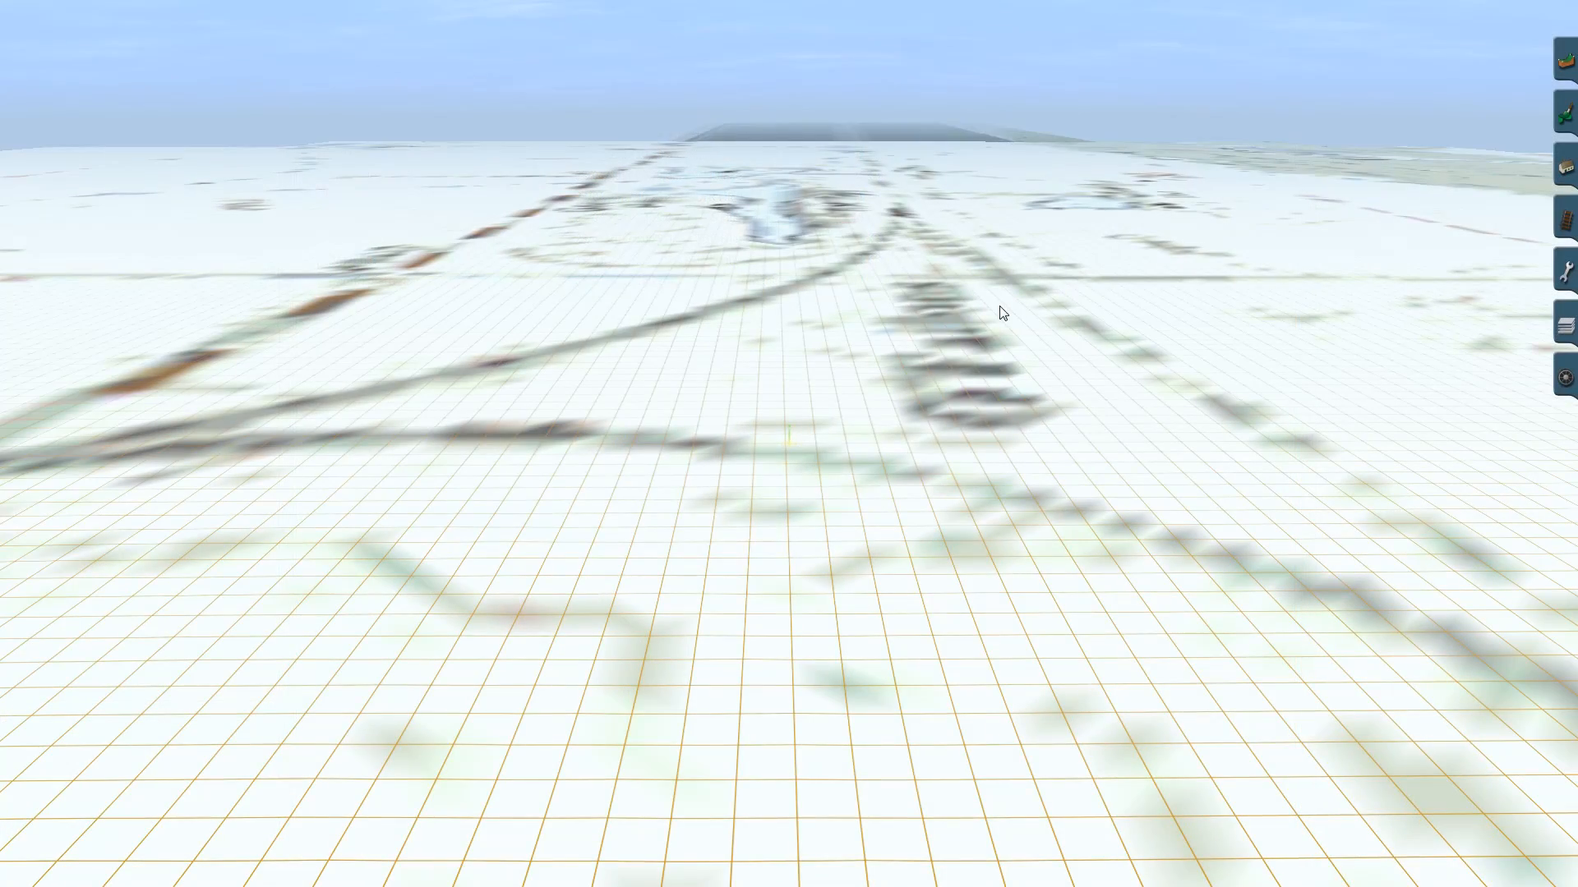
- Raise a mound over the mapped line to height 940.00 using the topology Use height tool with an enlarged radius
right_click(739, 299)
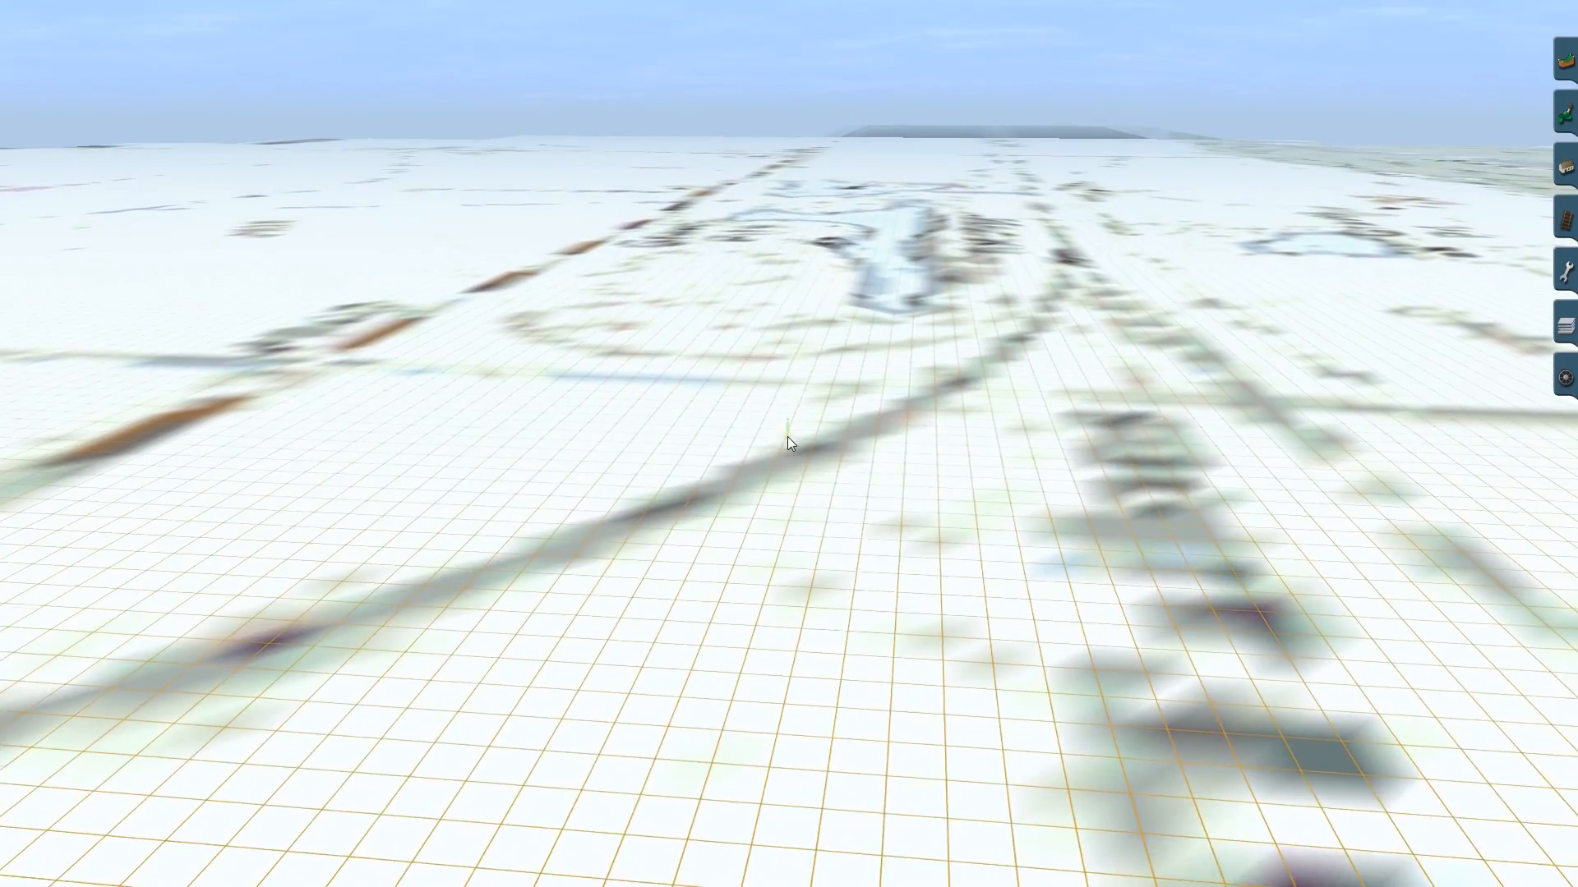
right_click(794, 526)
right_click_drag(790, 491, 786, 445)
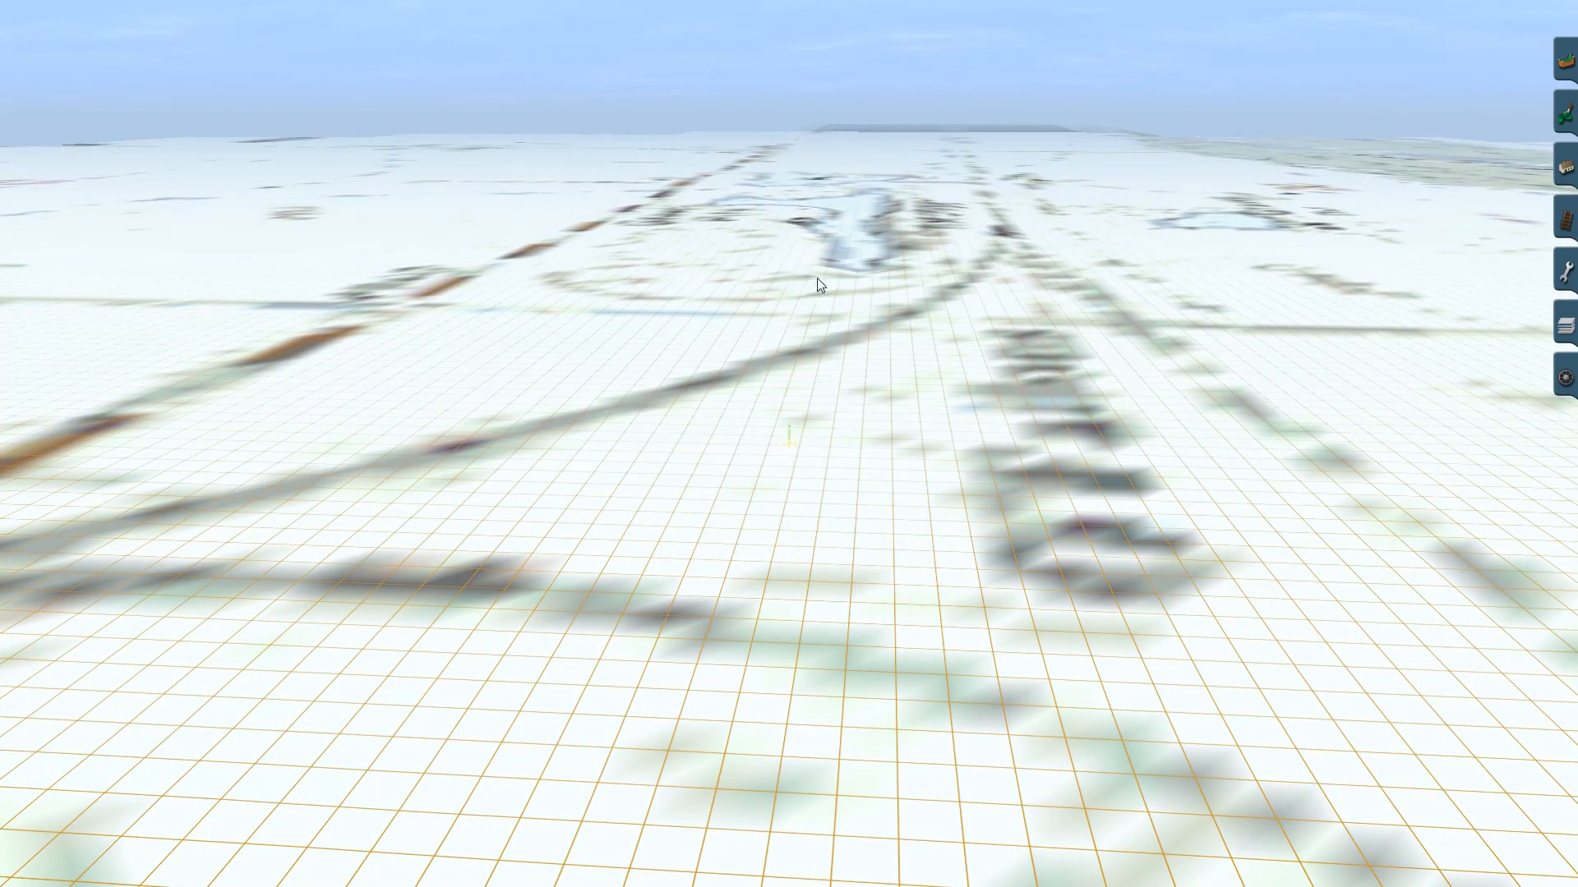
right_click_drag(821, 297, 789, 437)
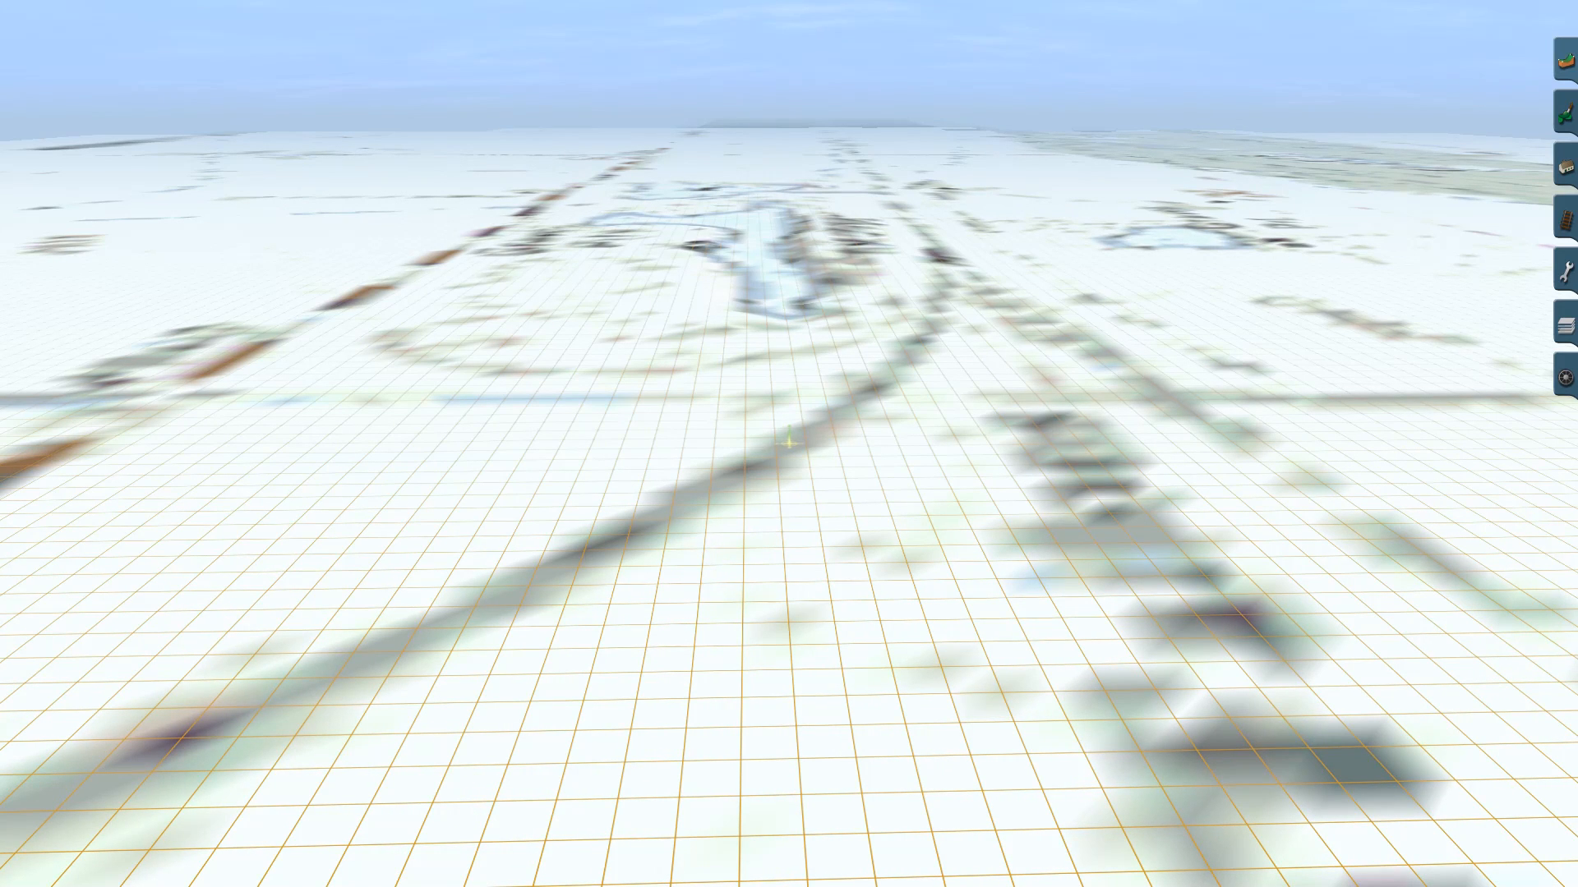
left_click(1554, 65)
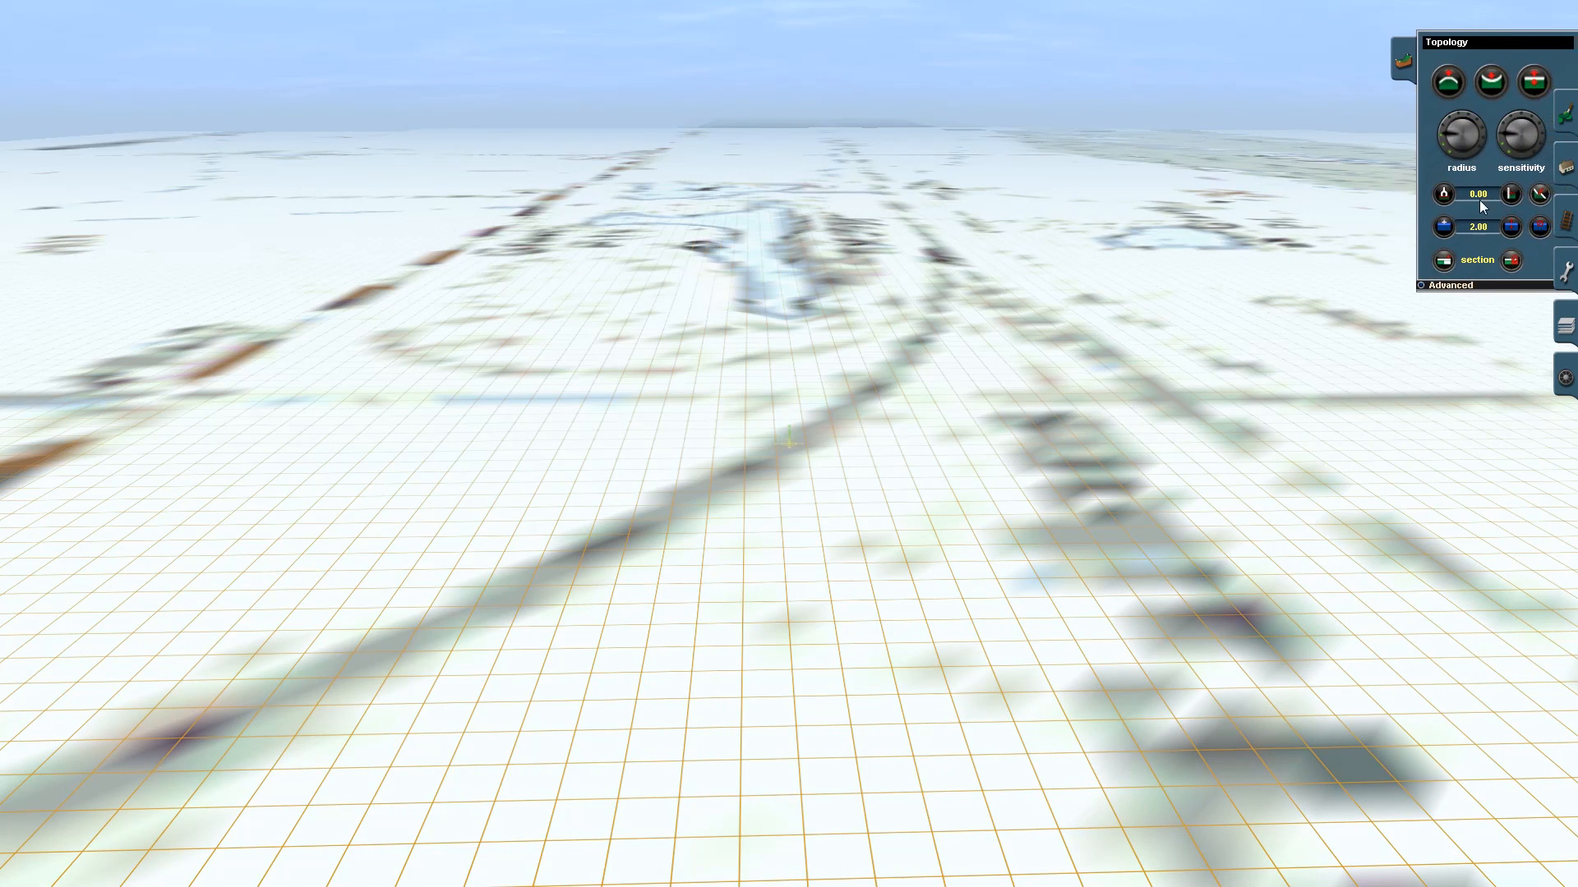
left_click(1509, 196)
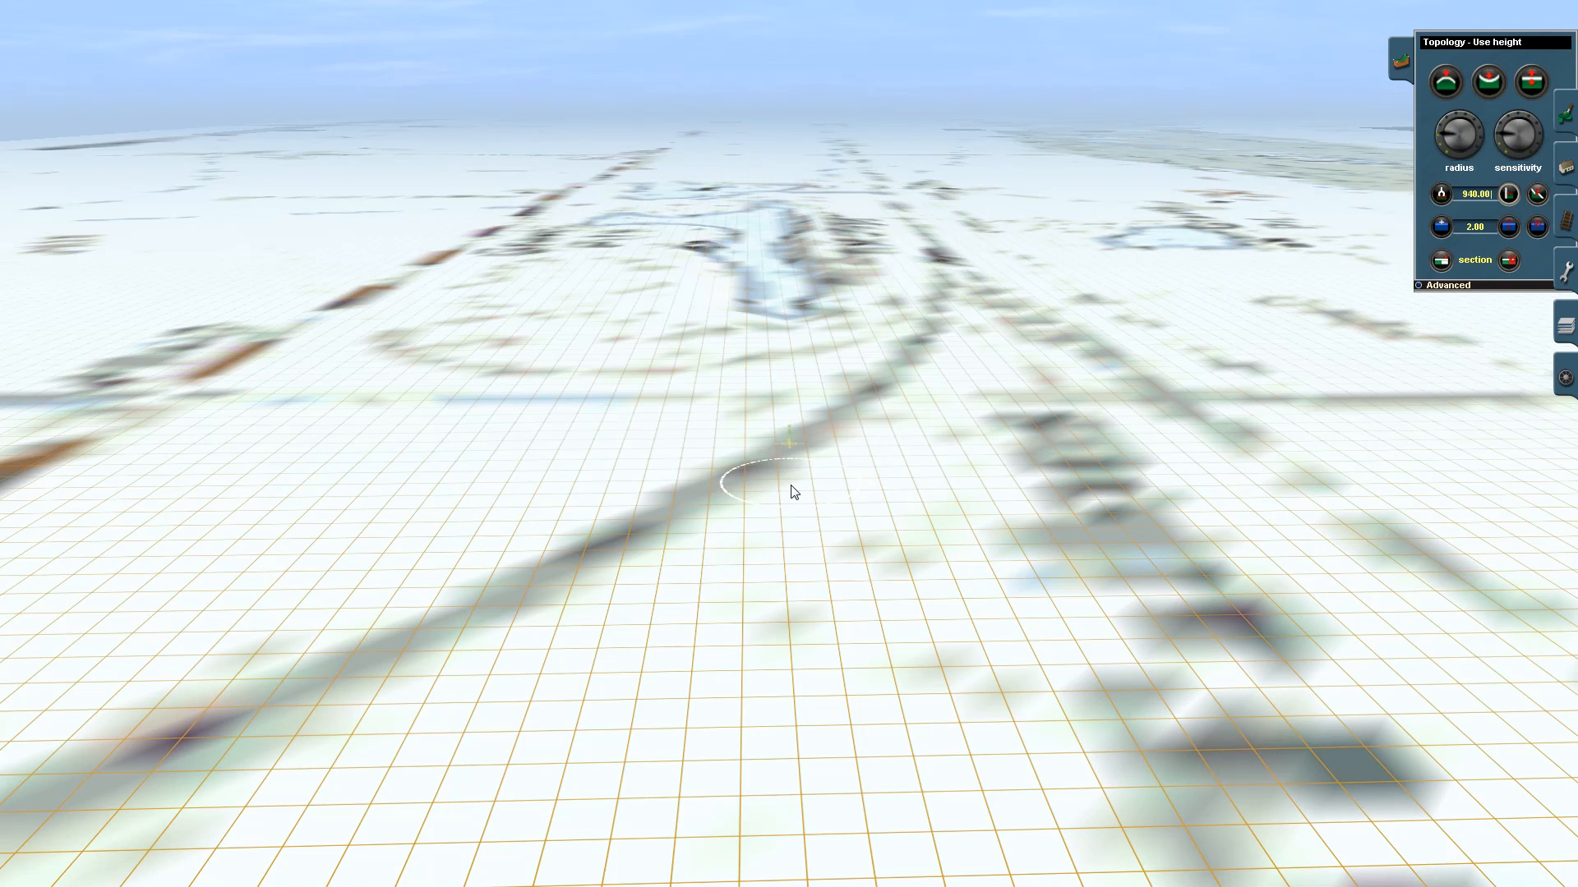
scroll(781, 467, "down", 2)
scroll(795, 425, "up", 3)
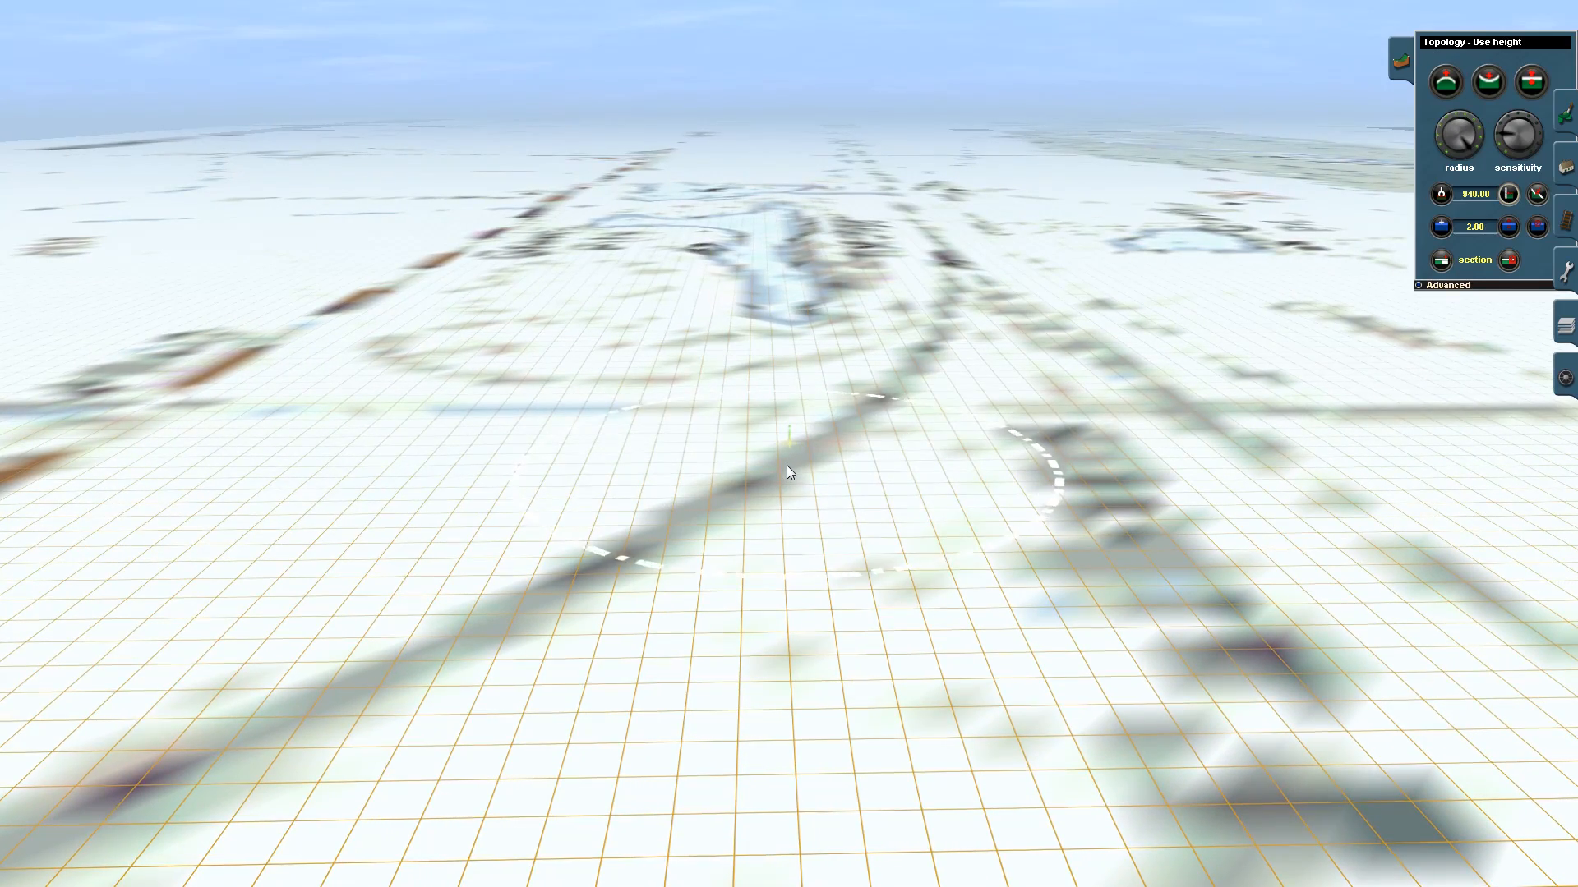
left_click(788, 468)
right_click(783, 500)
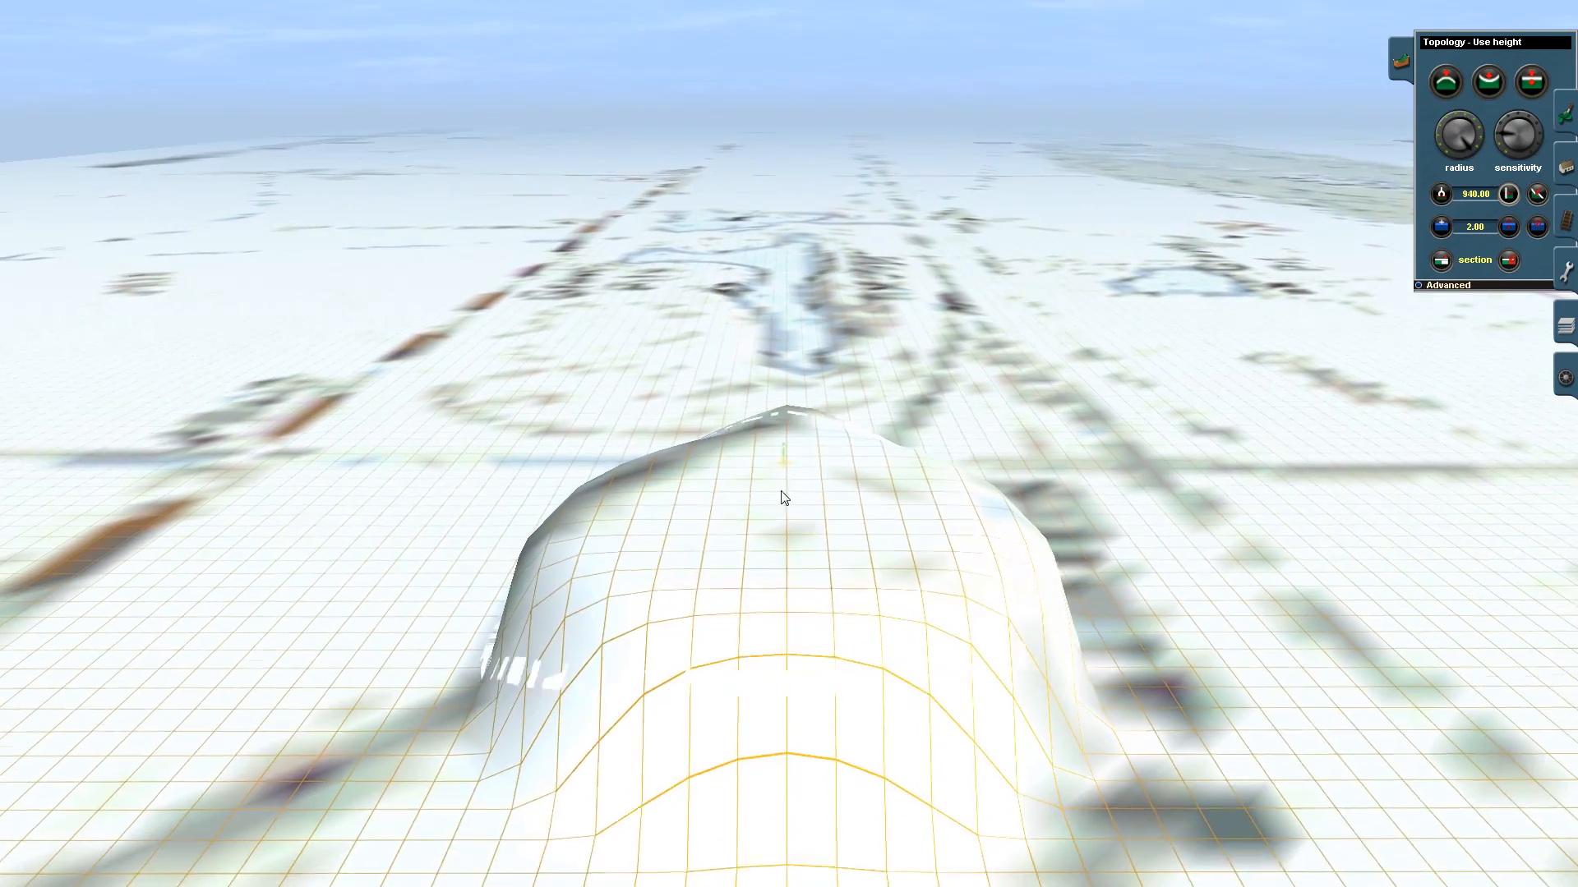
- Sample the height of the terrain around the raised mound with Get height
left_click(1441, 195)
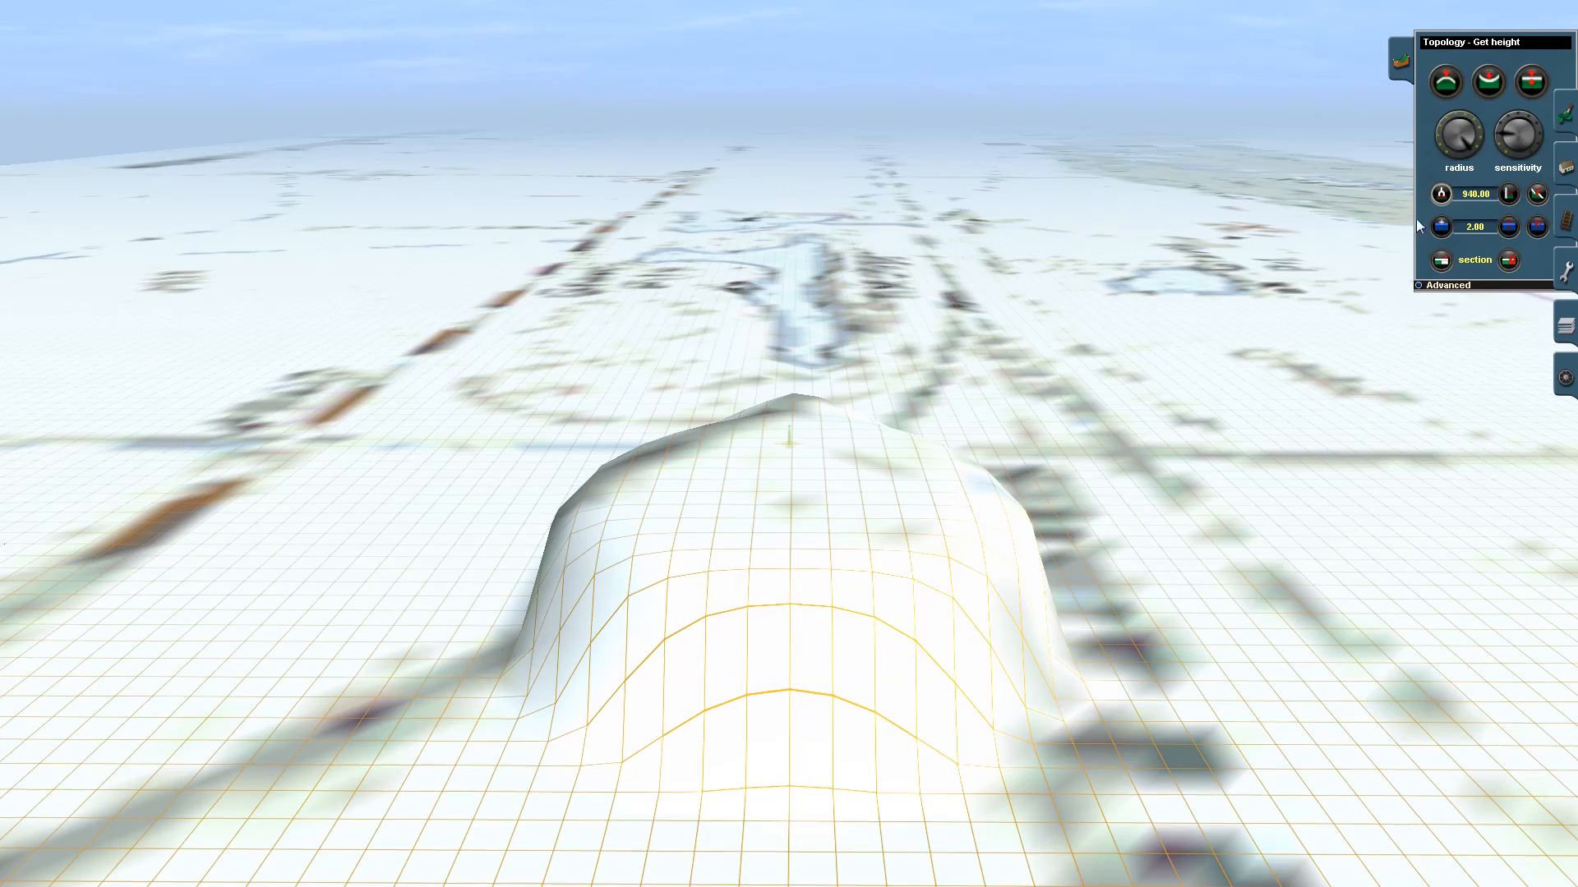
right_click(1117, 458)
left_click(867, 459)
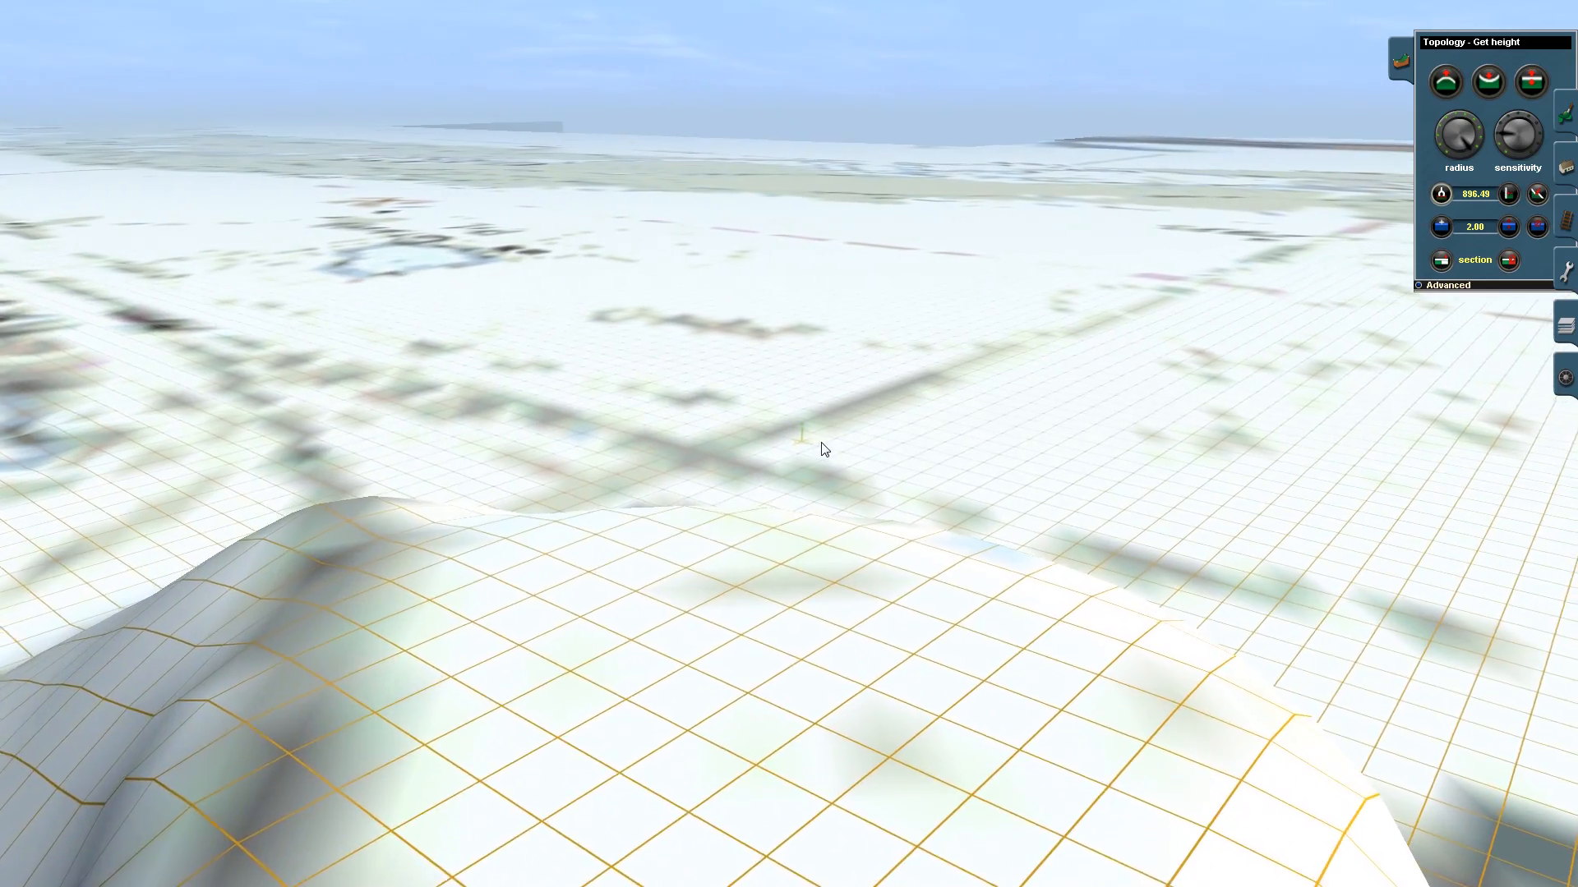
right_click(826, 411)
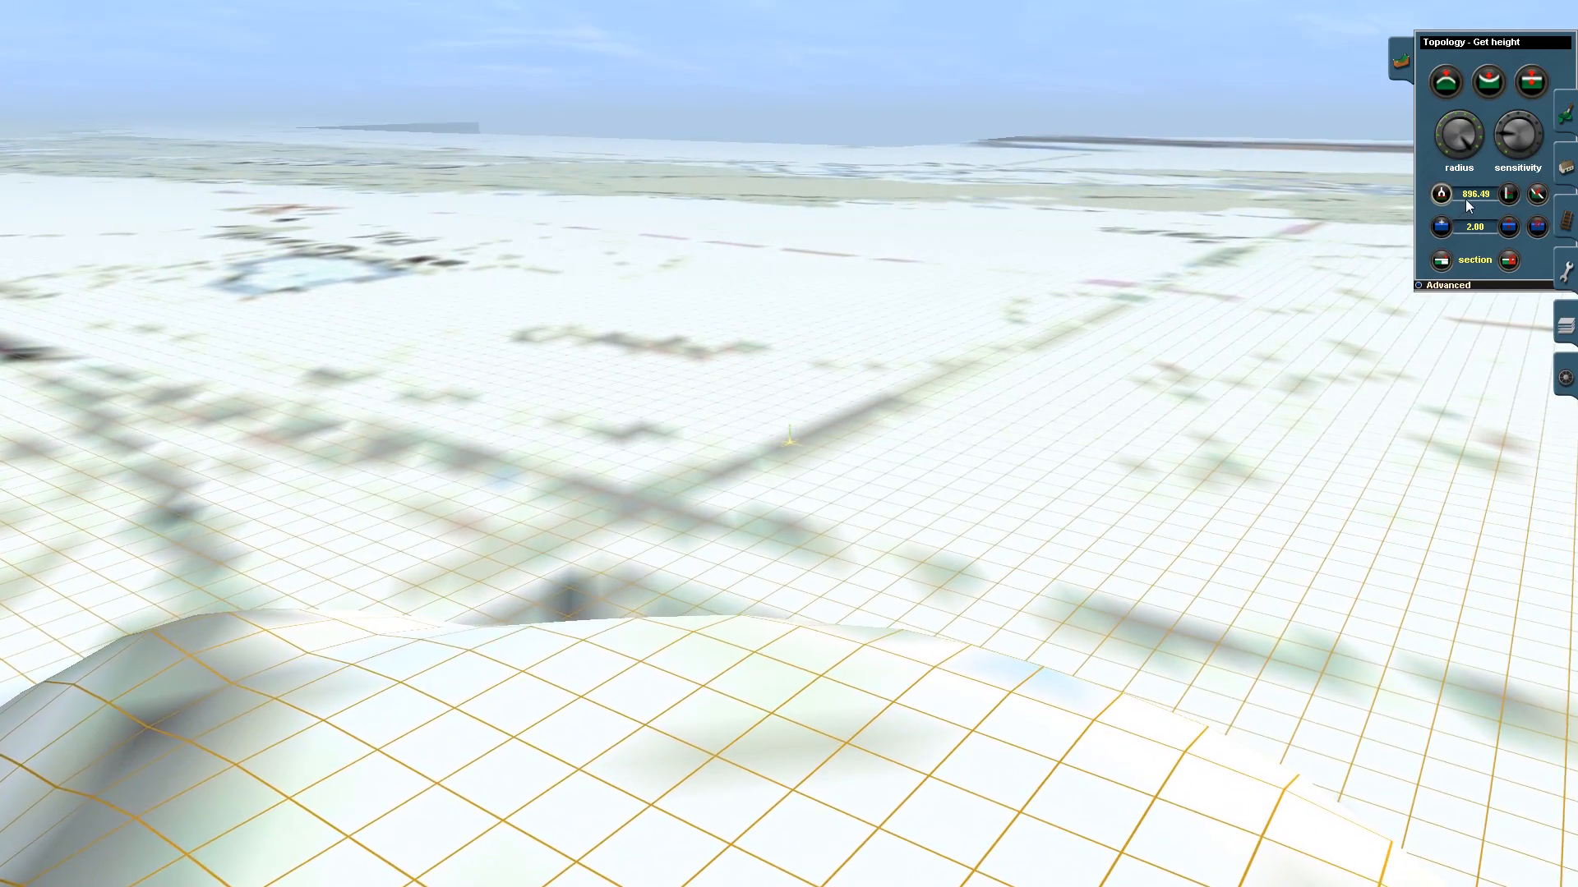
- Set the topology height to 840.00 and lower a patch of ground beside the mound with Use height
left_click(1471, 195)
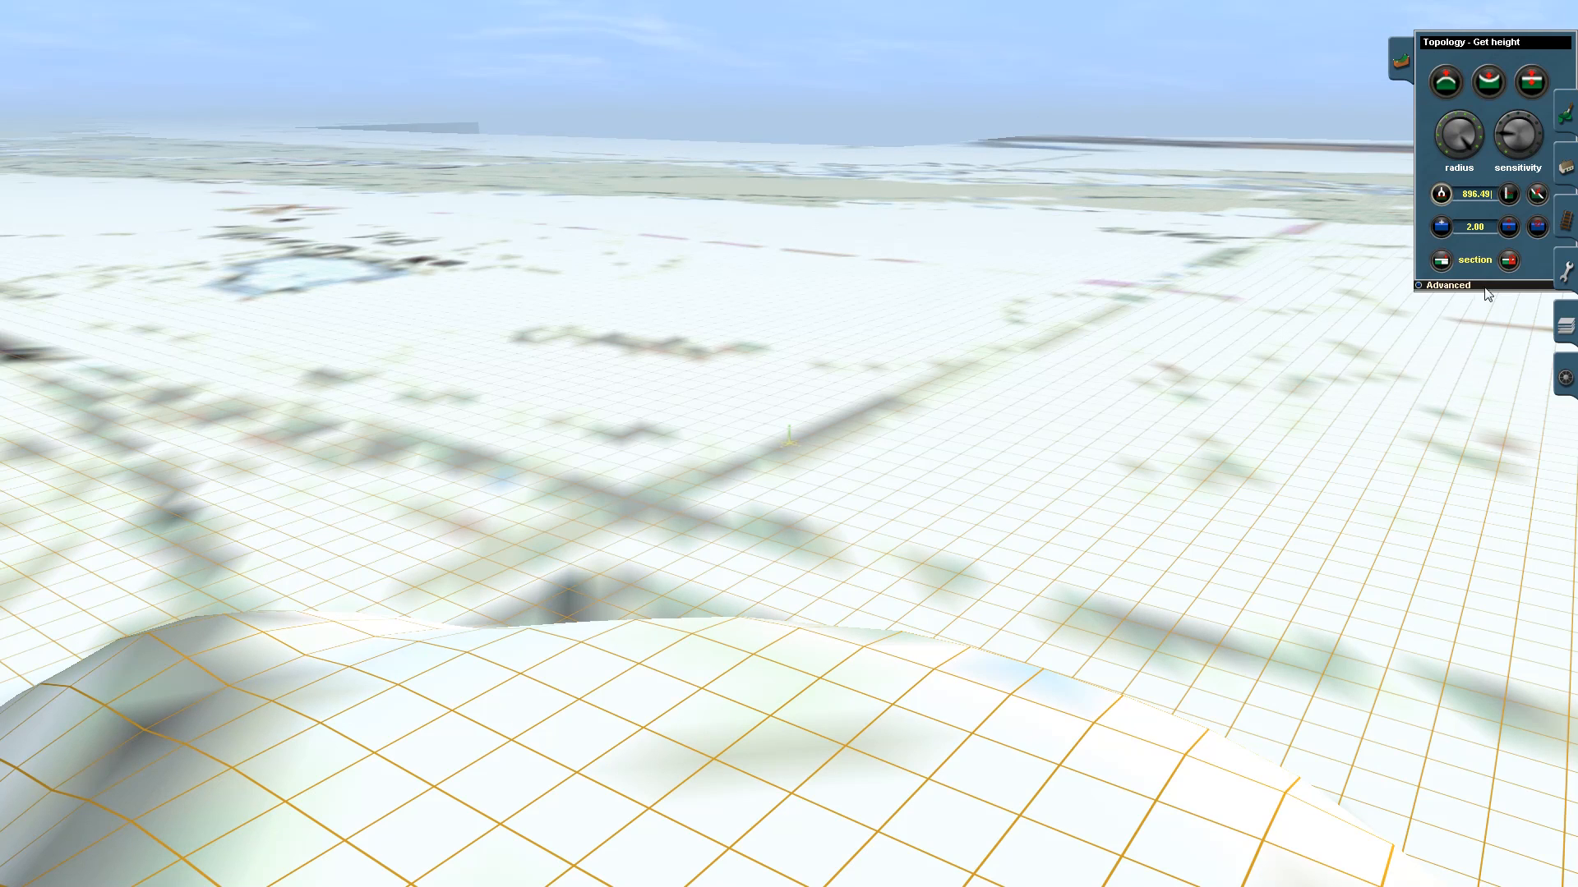
left_click(1505, 193)
left_click(1469, 193)
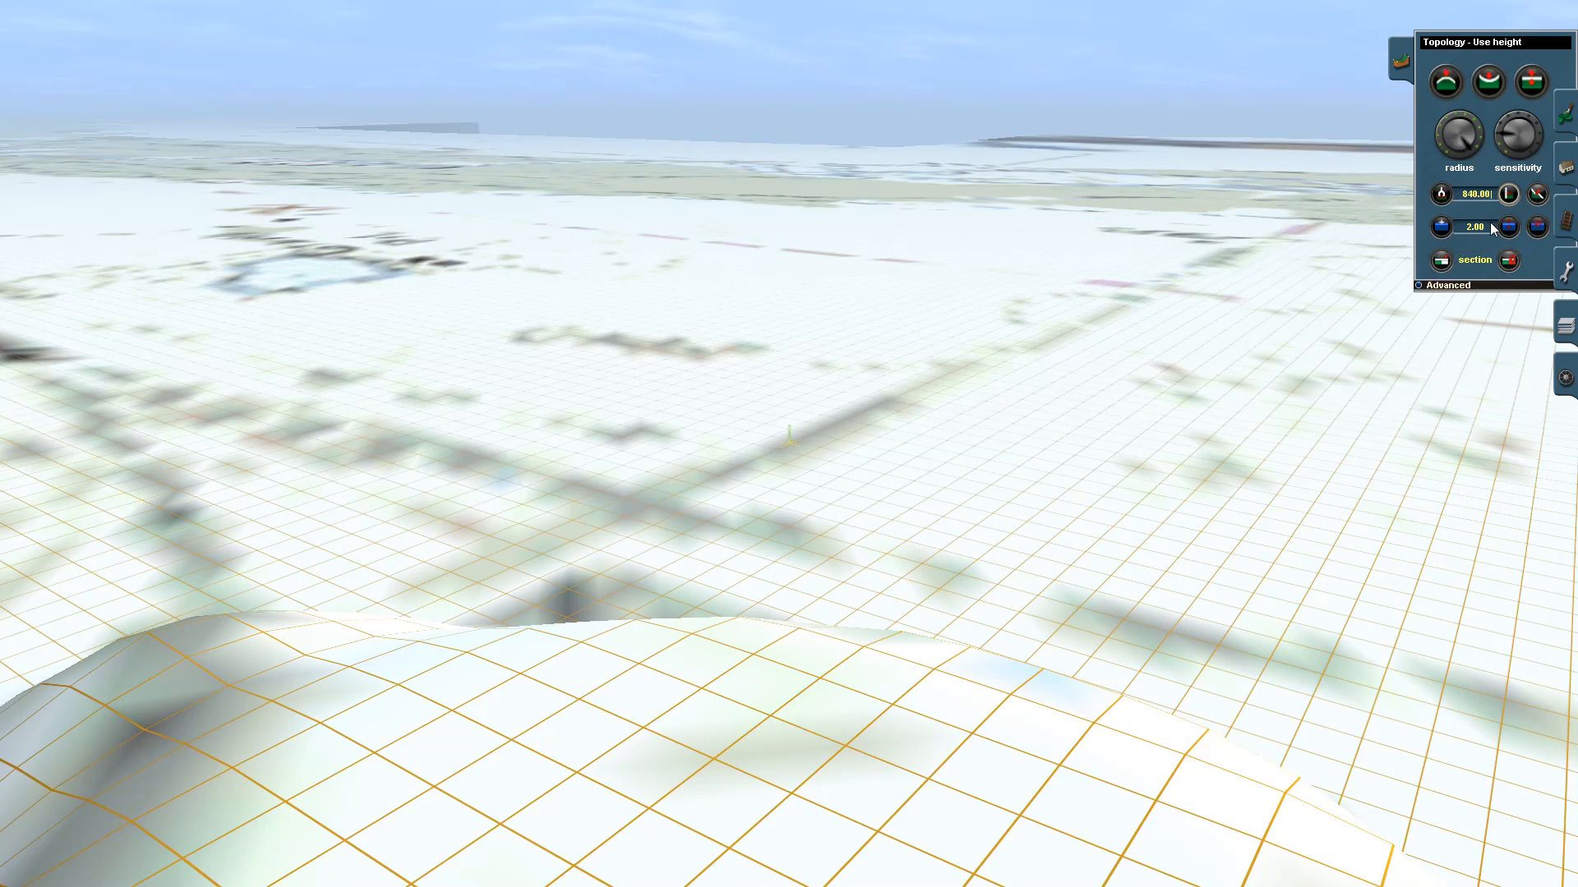
left_click(1506, 199)
mouse_move(1140, 314)
right_mouse_down()
mouse_move(862, 470)
mouse_move(778, 500)
mouse_move(778, 465)
mouse_move(748, 447)
mouse_move(743, 471)
right_mouse_up()
left_click(744, 471)
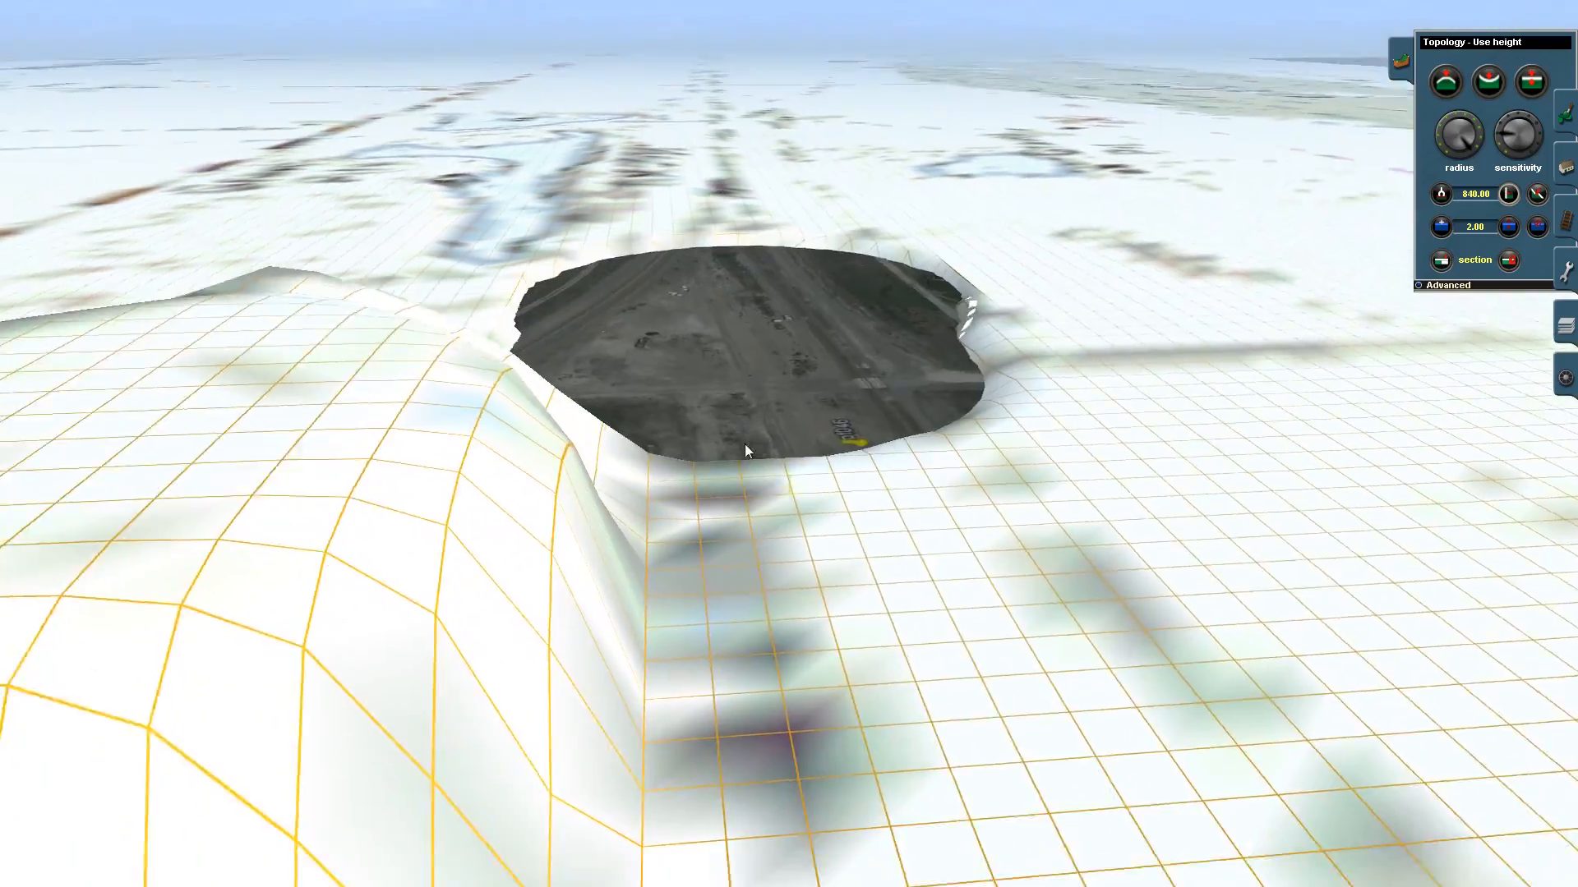
- Carve connected steep-sided basins at height 840.00 across the riverside terrain with the Use height brush
mouse_move(756, 394)
right_mouse_down()
mouse_move(728, 494)
mouse_move(627, 419)
mouse_move(719, 425)
mouse_move(631, 411)
mouse_move(719, 387)
mouse_move(736, 318)
mouse_move(839, 328)
mouse_move(794, 331)
mouse_move(792, 362)
mouse_move(892, 496)
mouse_move(956, 438)
mouse_move(876, 396)
mouse_move(834, 316)
mouse_move(816, 374)
mouse_move(788, 338)
mouse_move(779, 364)
mouse_move(780, 345)
mouse_move(802, 433)
mouse_move(850, 391)
mouse_move(900, 402)
mouse_move(809, 431)
mouse_move(778, 402)
mouse_move(803, 359)
mouse_move(812, 262)
right_mouse_up()
mouse_move(810, 254)
left_mouse_down()
mouse_move(754, 241)
mouse_move(808, 233)
mouse_move(749, 300)
mouse_move(756, 346)
mouse_move(852, 381)
mouse_move(856, 284)
mouse_move(800, 293)
mouse_move(805, 237)
mouse_move(771, 252)
mouse_move(761, 427)
mouse_move(712, 460)
mouse_move(660, 405)
mouse_move(792, 360)
mouse_move(790, 225)
mouse_move(742, 386)
mouse_move(734, 292)
mouse_move(706, 367)
mouse_move(714, 470)
mouse_move(822, 328)
mouse_move(793, 314)
mouse_move(790, 408)
mouse_move(704, 413)
mouse_move(627, 371)
mouse_move(659, 361)
mouse_move(673, 332)
mouse_move(600, 345)
mouse_move(840, 351)
mouse_move(747, 289)
mouse_move(808, 258)
mouse_move(743, 288)
mouse_move(814, 320)
mouse_move(785, 286)
mouse_move(795, 274)
mouse_move(776, 292)
mouse_move(791, 270)
mouse_move(777, 344)
mouse_move(1053, 492)
mouse_move(867, 385)
mouse_move(788, 364)
mouse_move(821, 391)
mouse_move(820, 318)
mouse_move(770, 304)
left_mouse_up()
key("Right")
right_click_drag(777, 302, 786, 296)
key("Left")
key("Left")
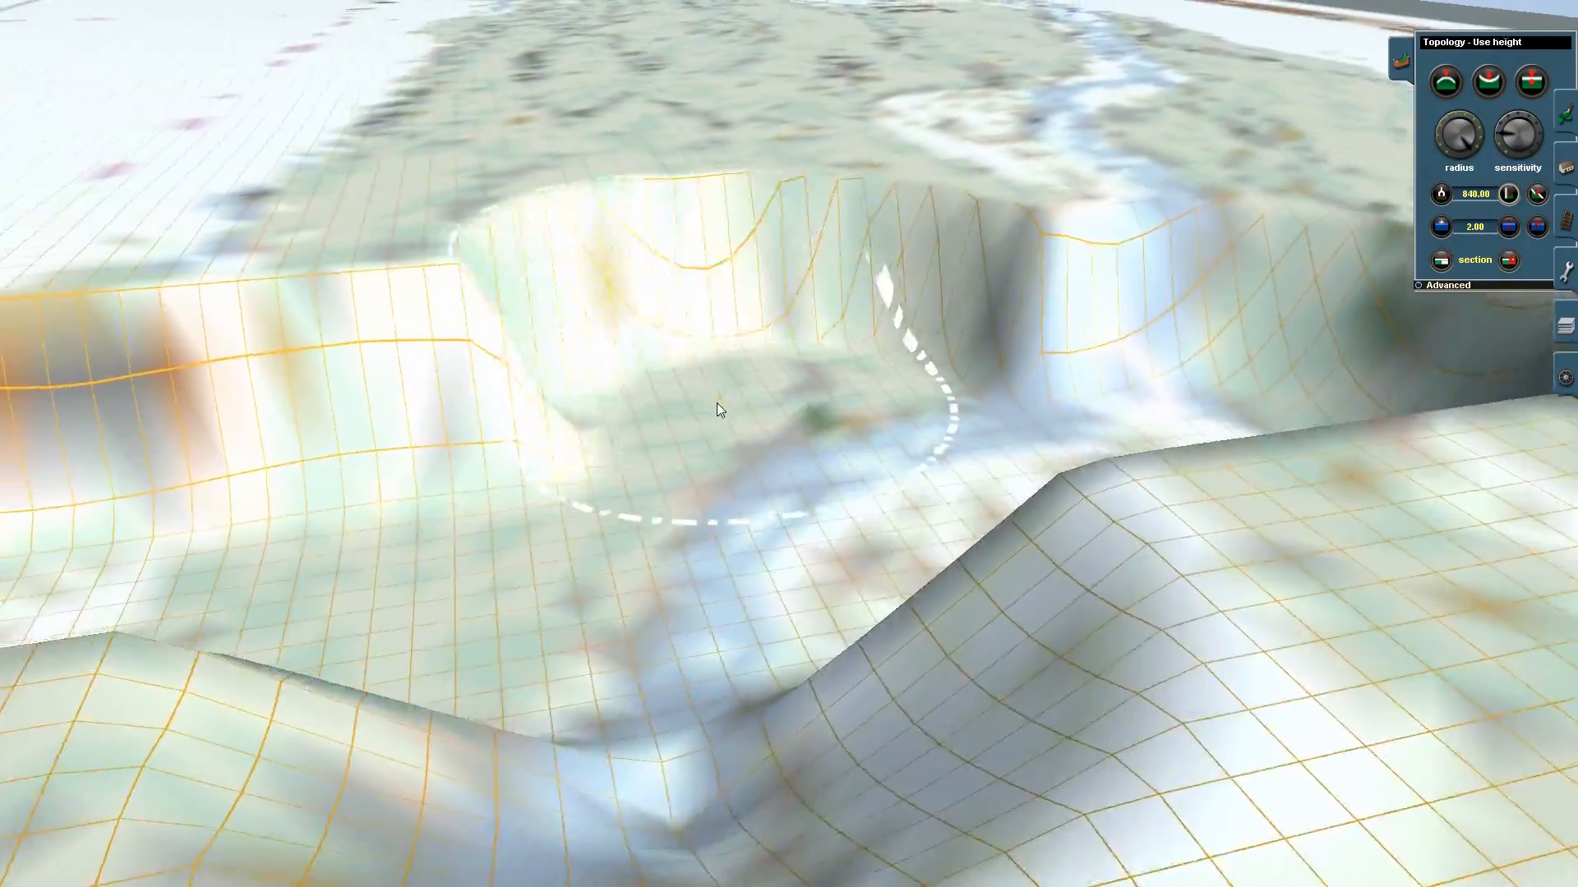
key("Down")
key("Up")
key("Right")
right_click_drag(914, 456, 910, 407)
key("Right")
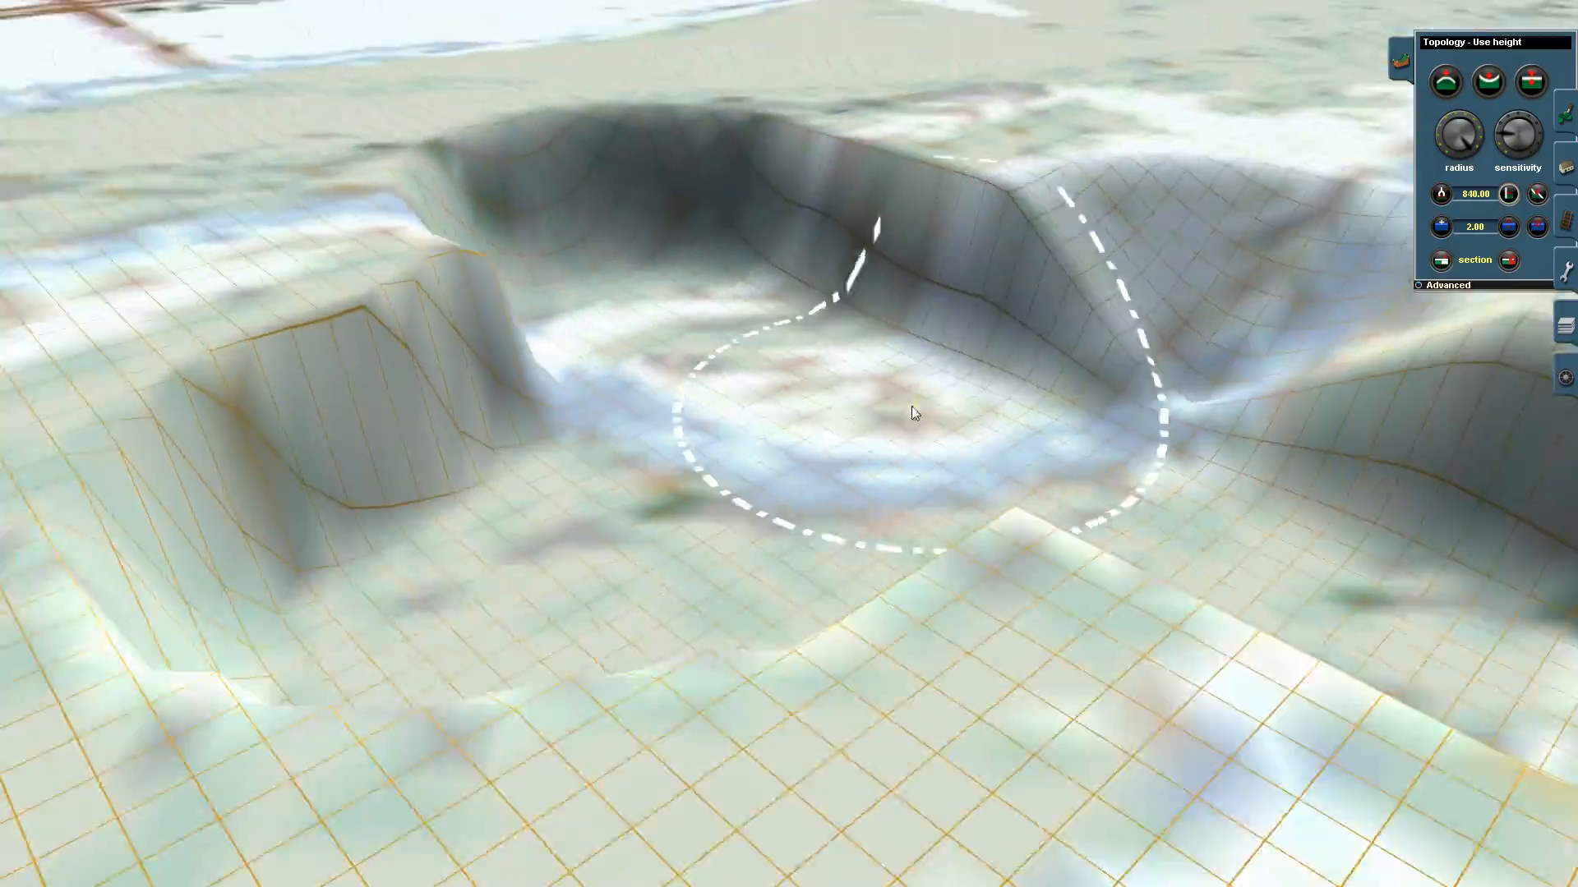
- Show the terrain as a wireframe and cut a long trench at height 840.00 along the underlying map tiles
mouse_move(324, 4)
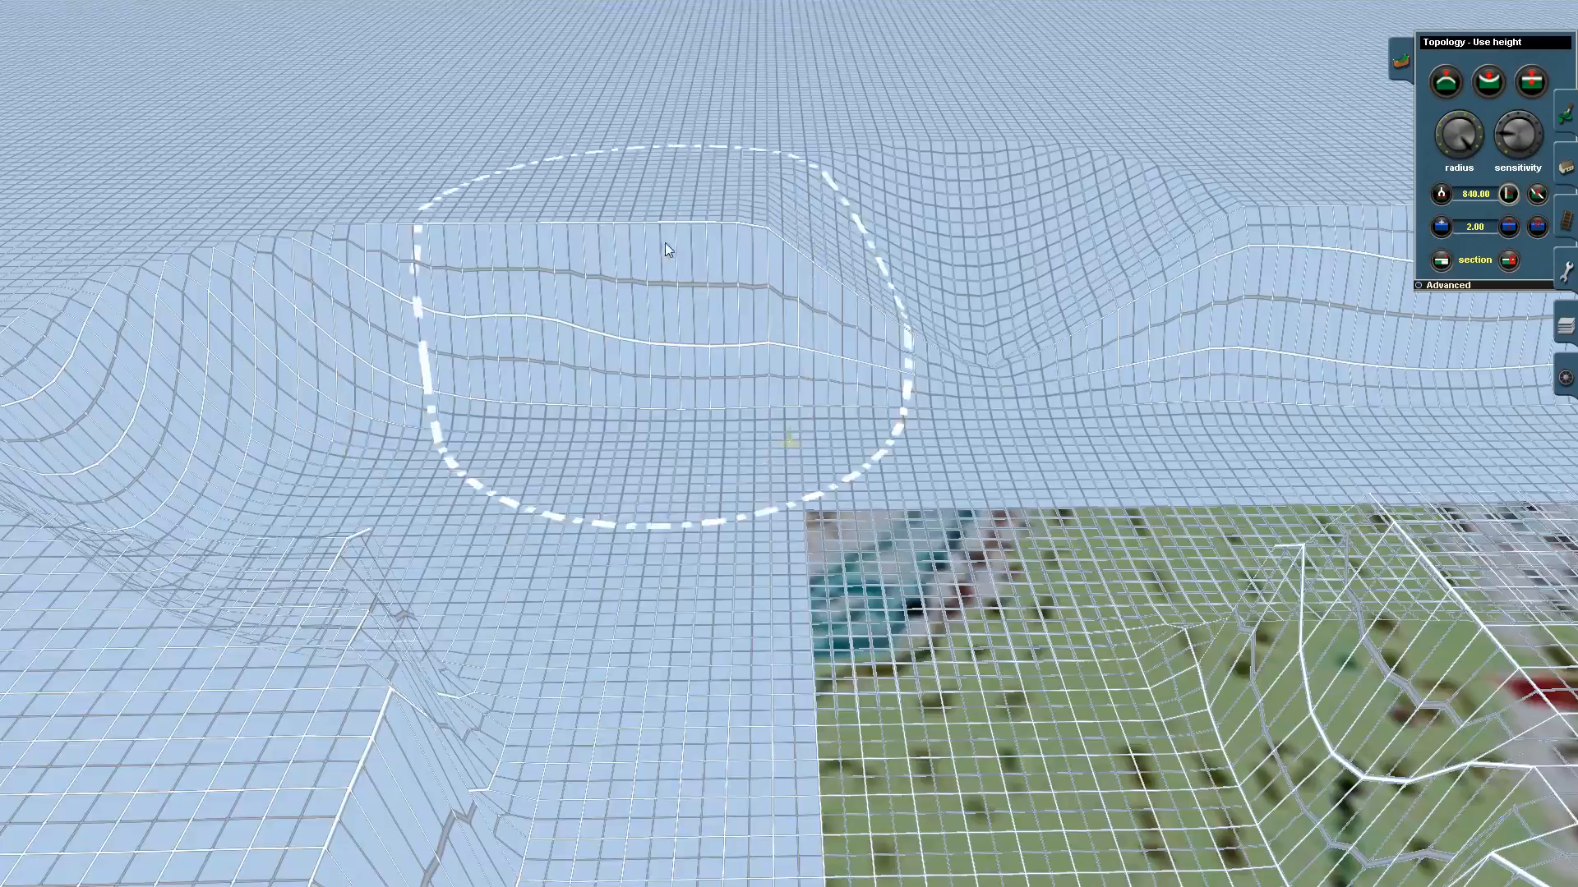
key("Left")
key("Left")
mouse_move(940, 405)
right_mouse_down()
mouse_move(705, 284)
mouse_move(783, 203)
mouse_move(806, 139)
mouse_move(780, 359)
right_mouse_up()
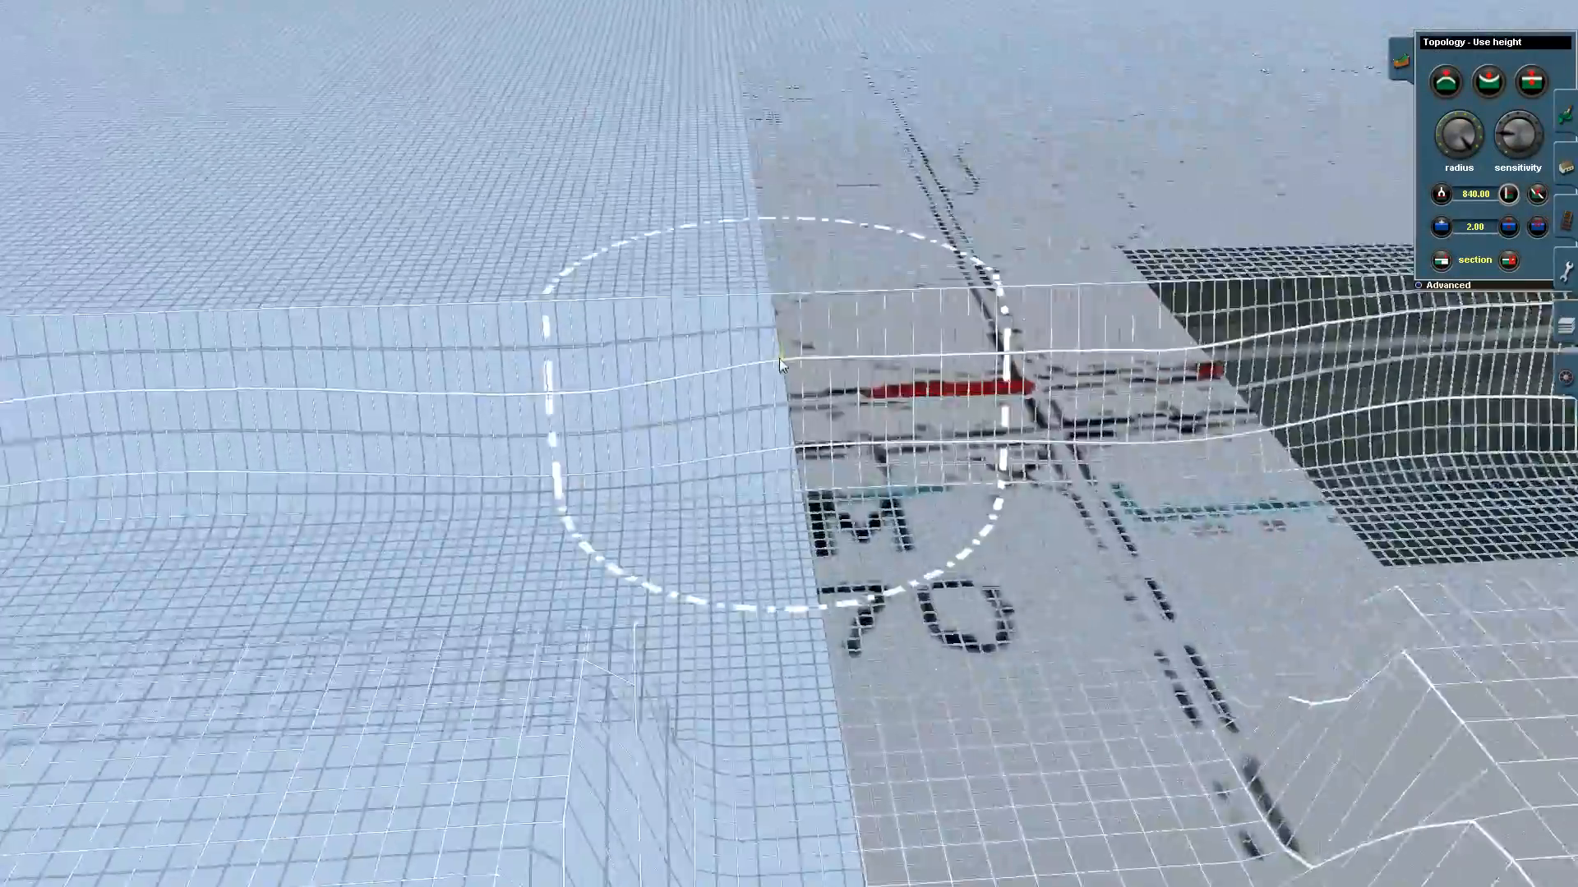
left_click_drag(779, 358, 780, 502)
right_click_drag(789, 345, 794, 266)
mouse_move(795, 265)
left_mouse_down()
mouse_move(780, 235)
mouse_move(753, 380)
mouse_move(839, 393)
mouse_move(791, 187)
mouse_move(785, 203)
mouse_move(800, 189)
mouse_move(783, 199)
mouse_move(795, 175)
mouse_move(776, 184)
mouse_move(795, 176)
left_mouse_up()
key("Left")
key("Left")
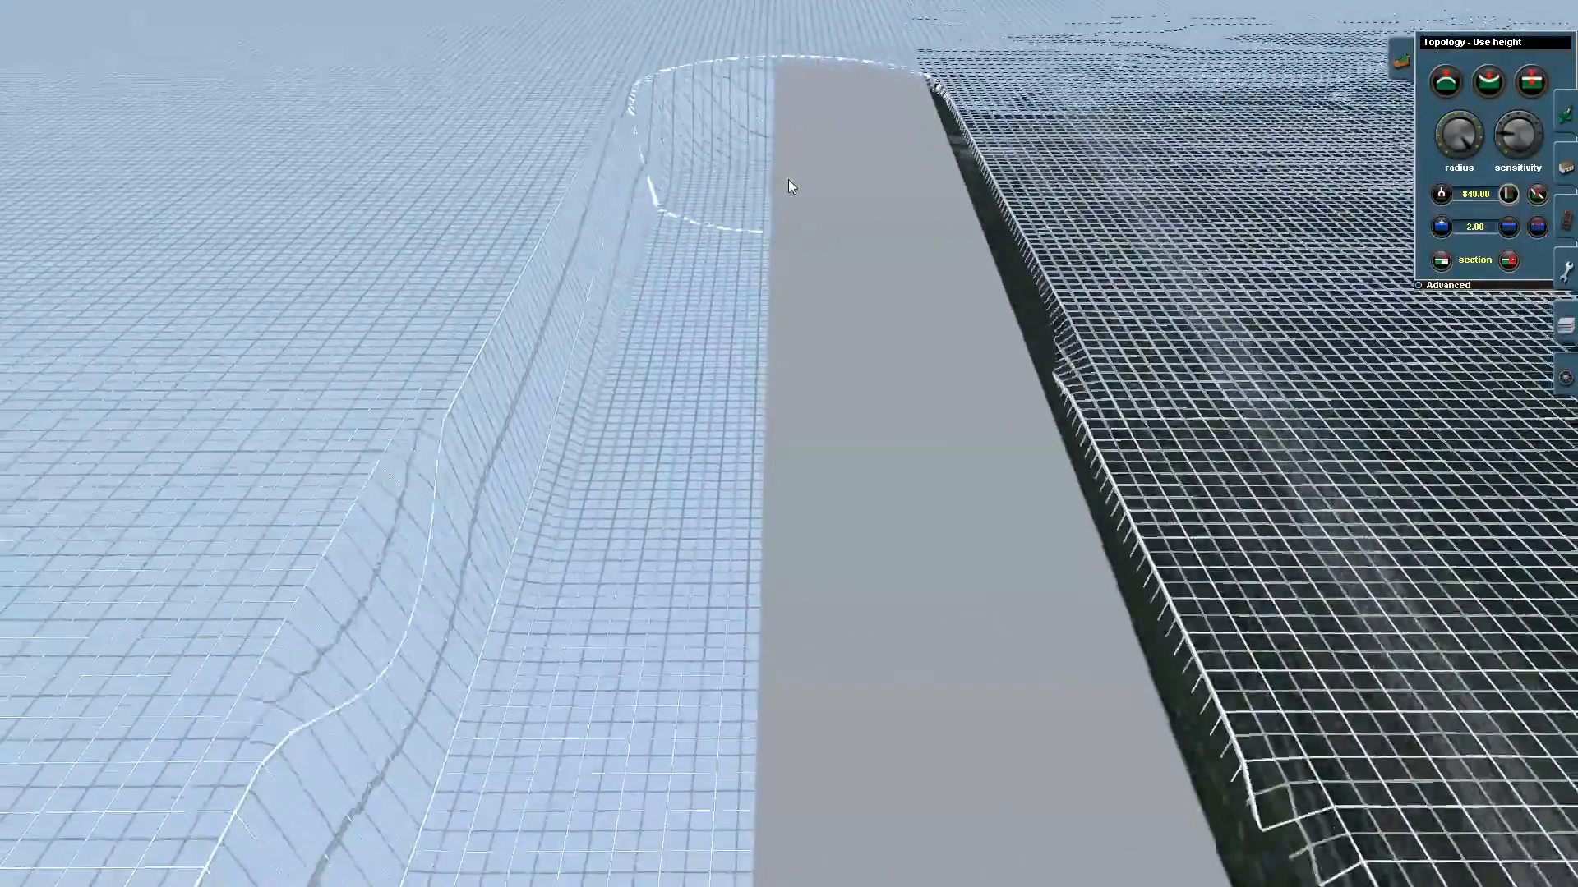